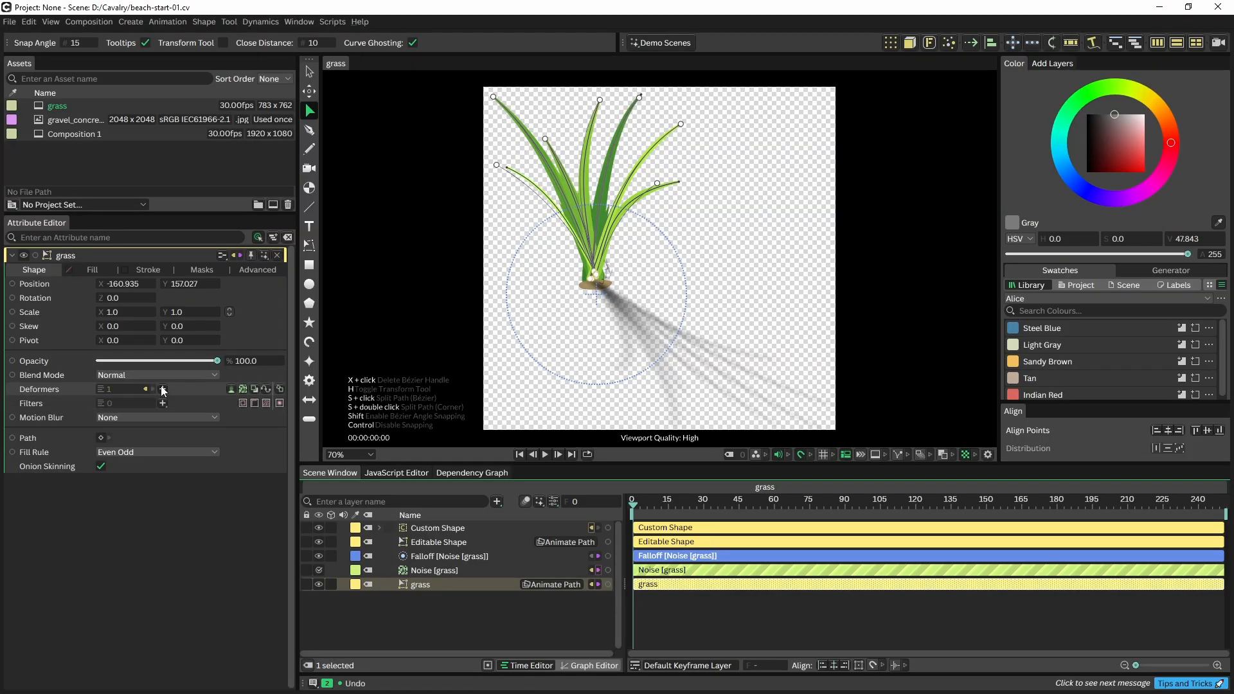
# Browse the deformers available for the grass shape.
pyautogui.click(163, 389)
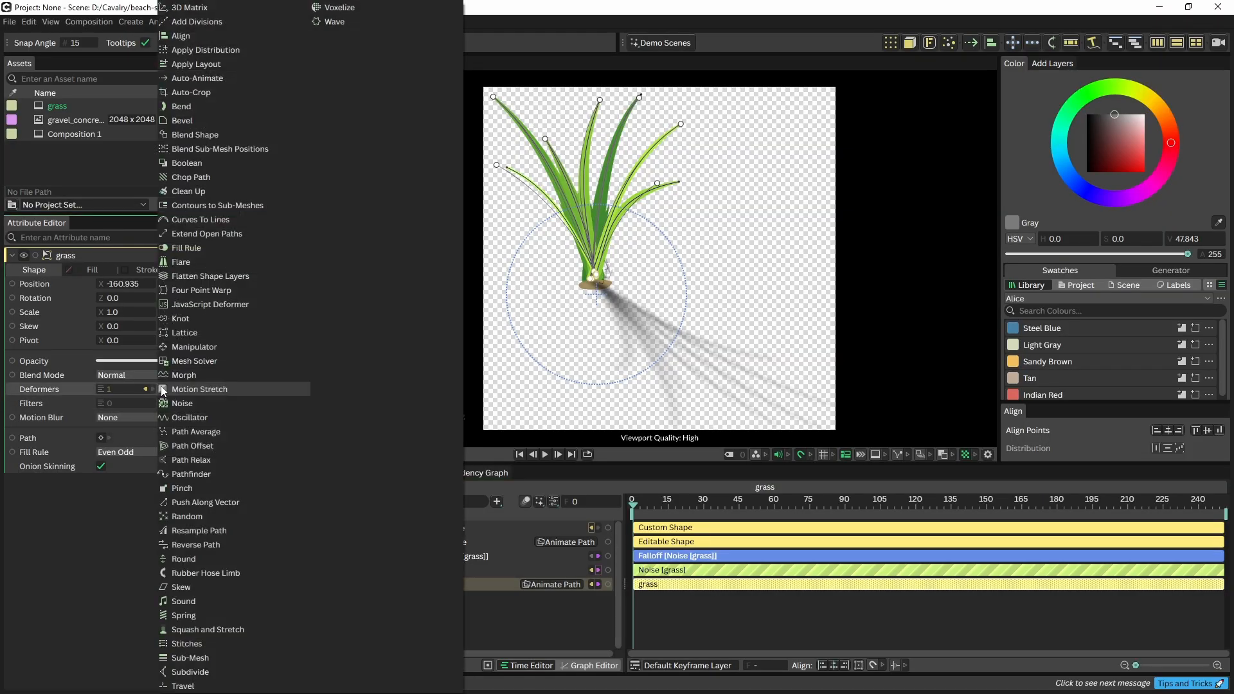
pyautogui.click(196, 134)
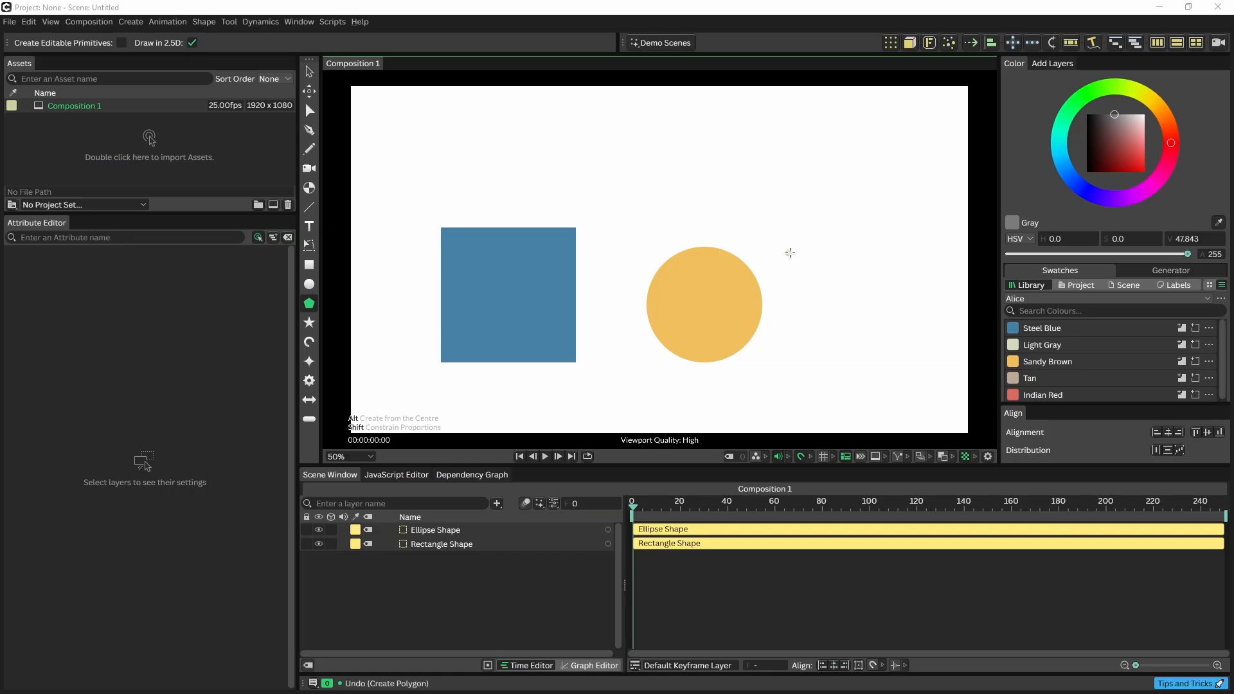
# Draw a polygon of radius 170 beside the orange circle and reduce it to four sides.
pyautogui.moveTo(790, 252); pyautogui.dragTo(918, 360)
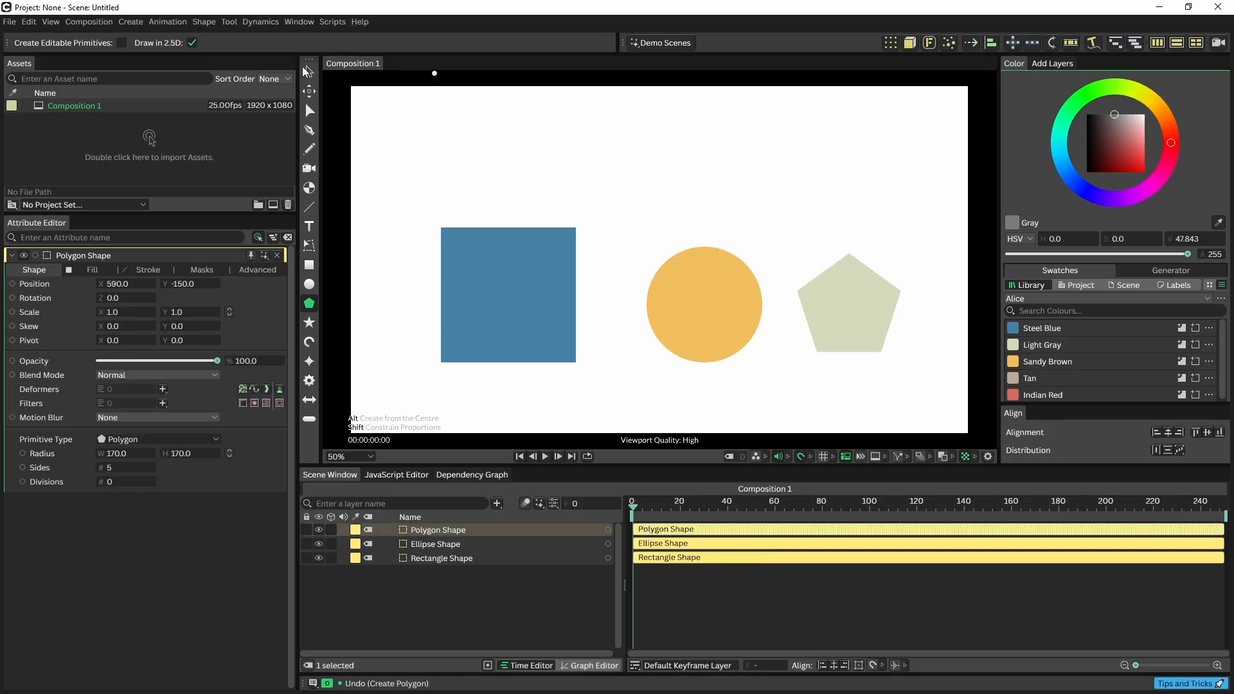
pyautogui.click(307, 71)
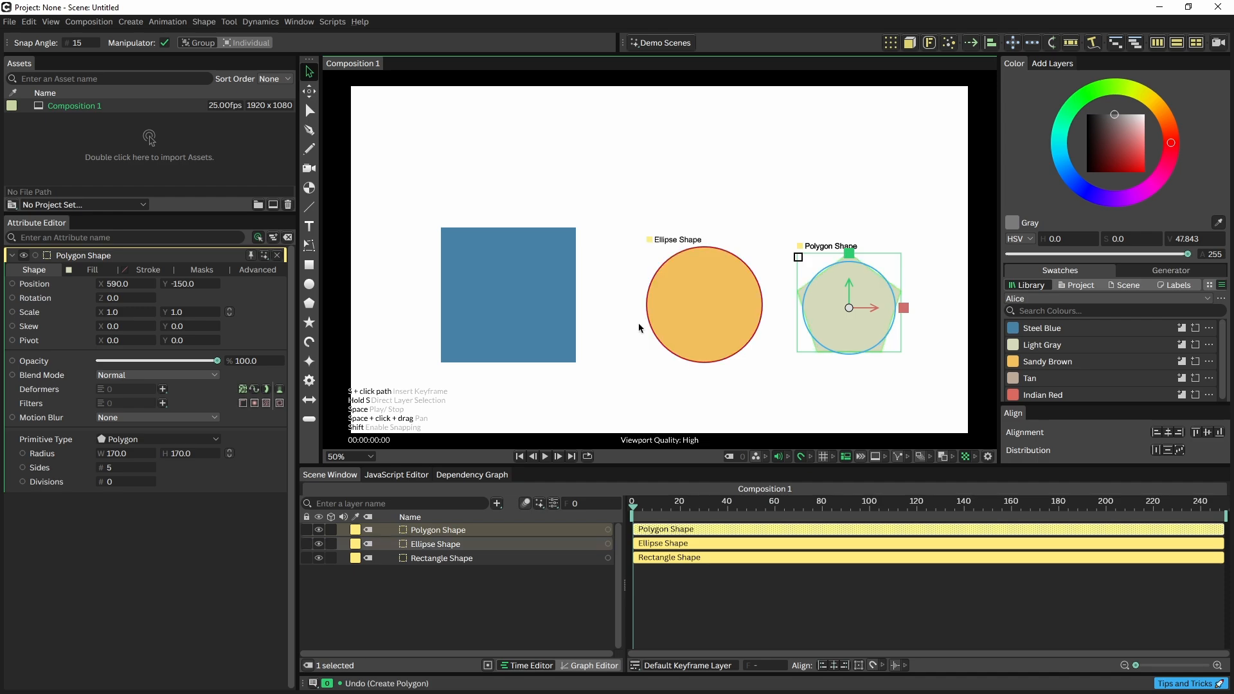
pyautogui.moveTo(113, 468); pyautogui.dragTo(186, 487)
# Round the blue rectangle's corners to a radius of 105 and convert it to an editable shape.
pyautogui.click(505, 313)
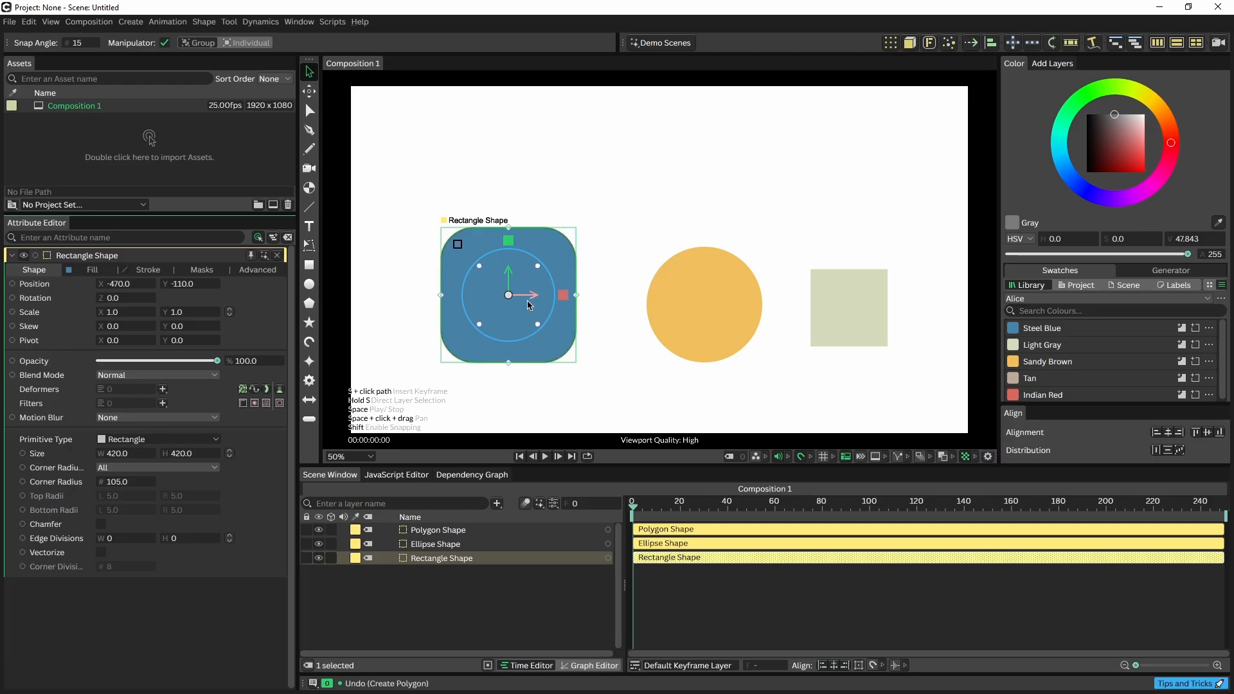
pyautogui.click(205, 21)
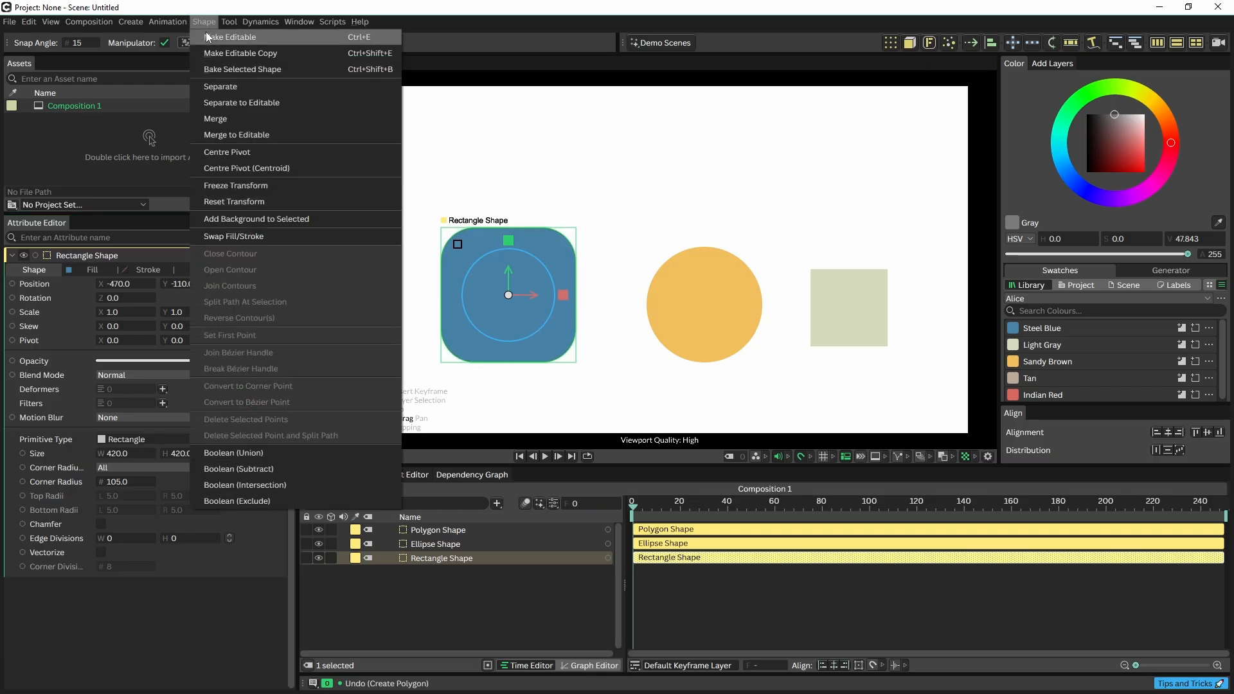
pyautogui.click(207, 37)
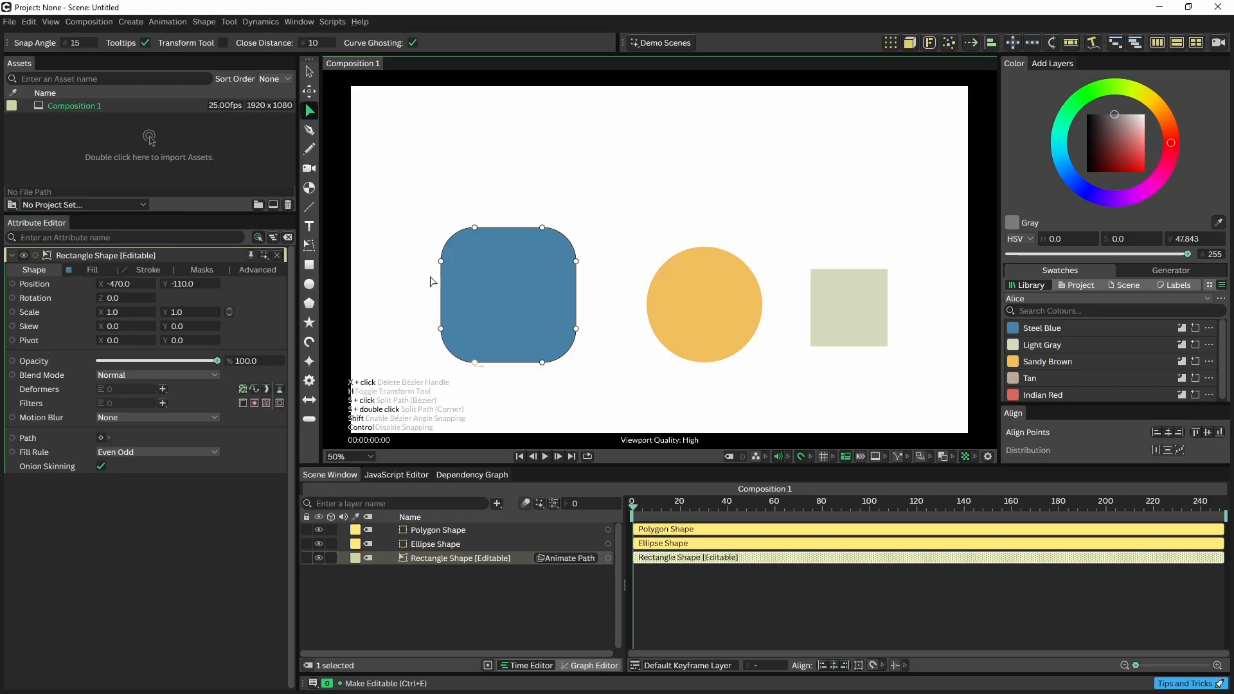
# Try pulling the upper point on the editable rectangle's left edge outward and undo the move.
pyautogui.moveTo(442, 261); pyautogui.dragTo(414, 259)
pyautogui.hotkey('ctrl', 'z')
# Draw a freehand pencil stroke across the canvas above the shapes.
pyautogui.click(310, 149)
pyautogui.moveTo(411, 180)
pyautogui.mouseDown()
pyautogui.moveTo(471, 127)
pyautogui.moveTo(542, 124)
pyautogui.moveTo(600, 202)
pyautogui.moveTo(656, 213)
pyautogui.moveTo(848, 128)
pyautogui.moveTo(934, 148)
pyautogui.moveTo(967, 250)
pyautogui.moveTo(962, 362)
pyautogui.moveTo(911, 431)
pyautogui.moveTo(793, 434)
pyautogui.moveTo(660, 413)
pyautogui.moveTo(581, 353)
pyautogui.moveTo(594, 246)
pyautogui.moveTo(707, 164)
pyautogui.mouseUp()
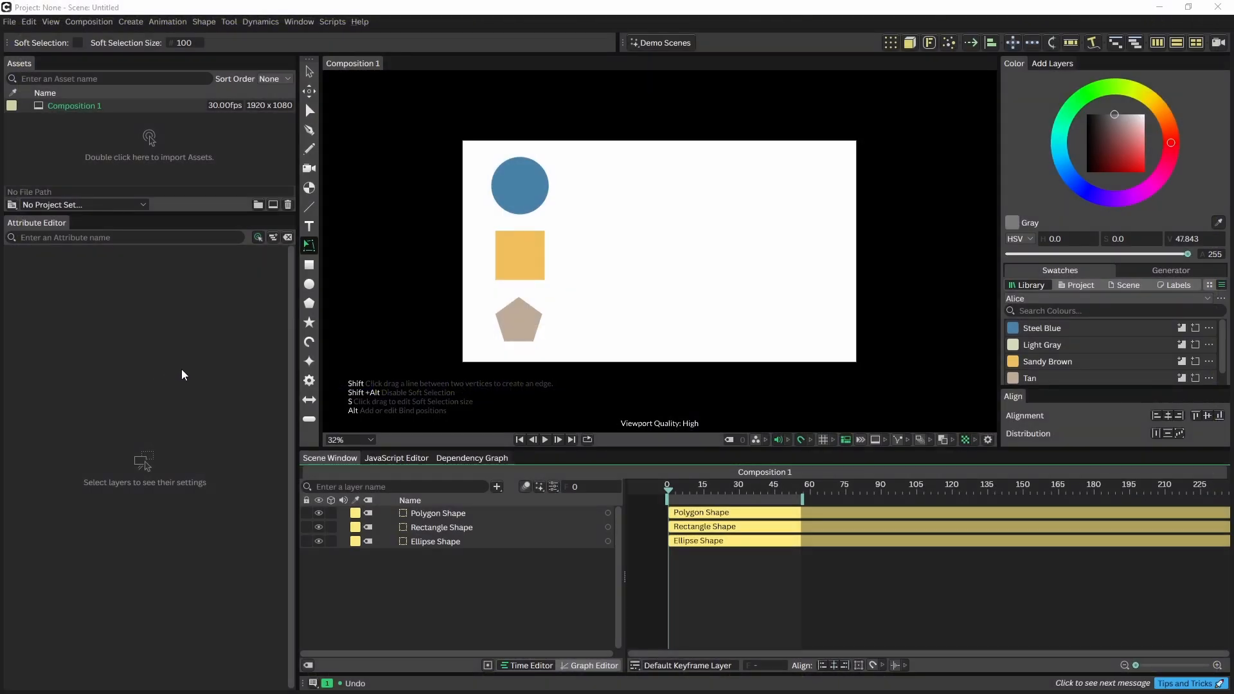
# Add X and Y position keyframes to the blue ellipse at frame 0.
pyautogui.click(438, 542)
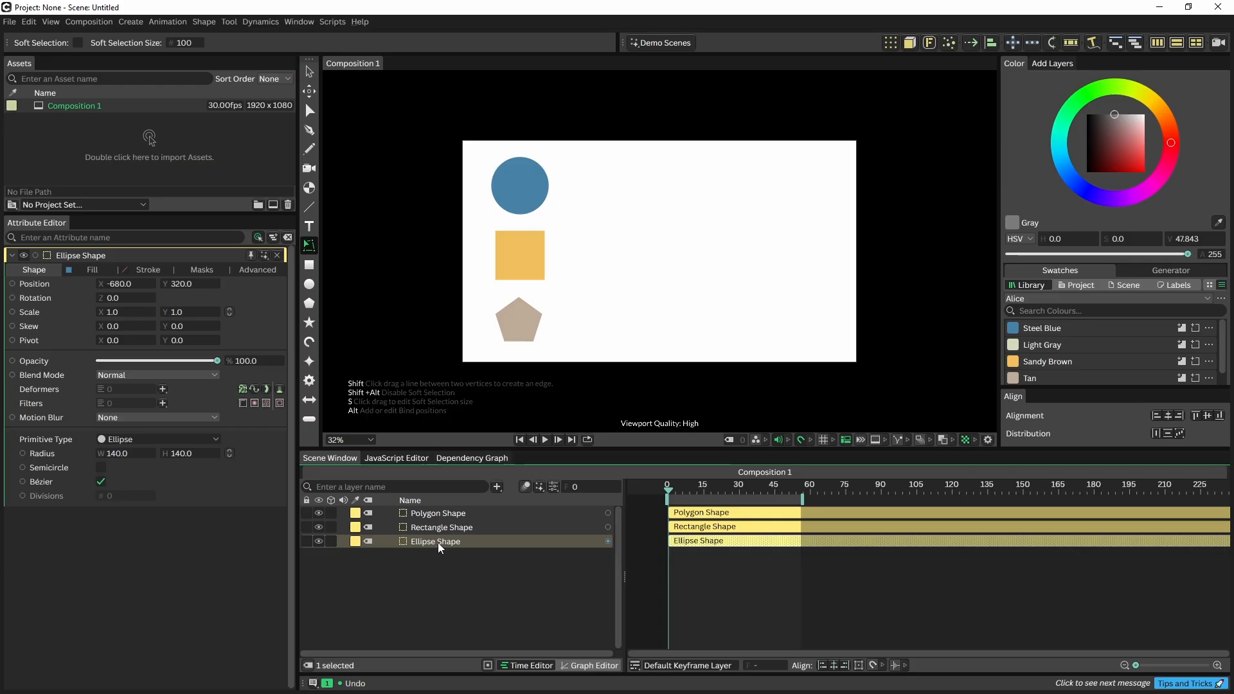
pyautogui.click(144, 283)
pyautogui.click(208, 283)
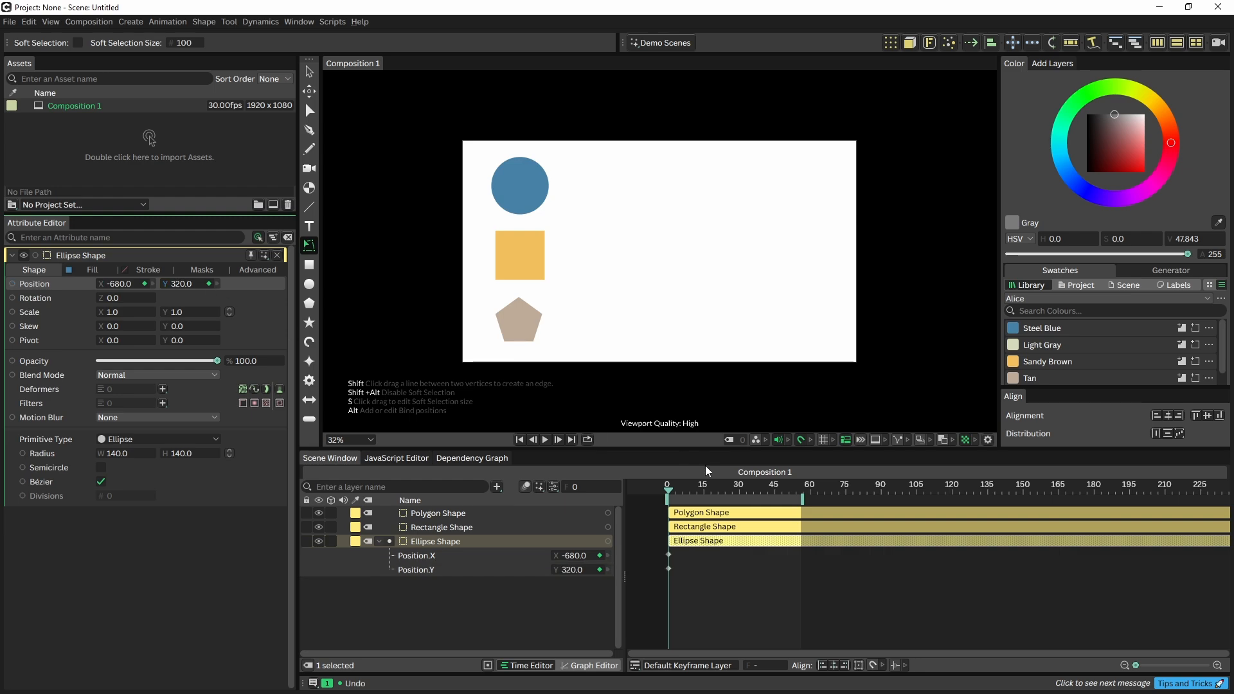
# Keyframe the ellipse at frame 52 near the canvas's right edge, moving it horizontally from its starting position.
pyautogui.moveTo(768, 487); pyautogui.dragTo(792, 487)
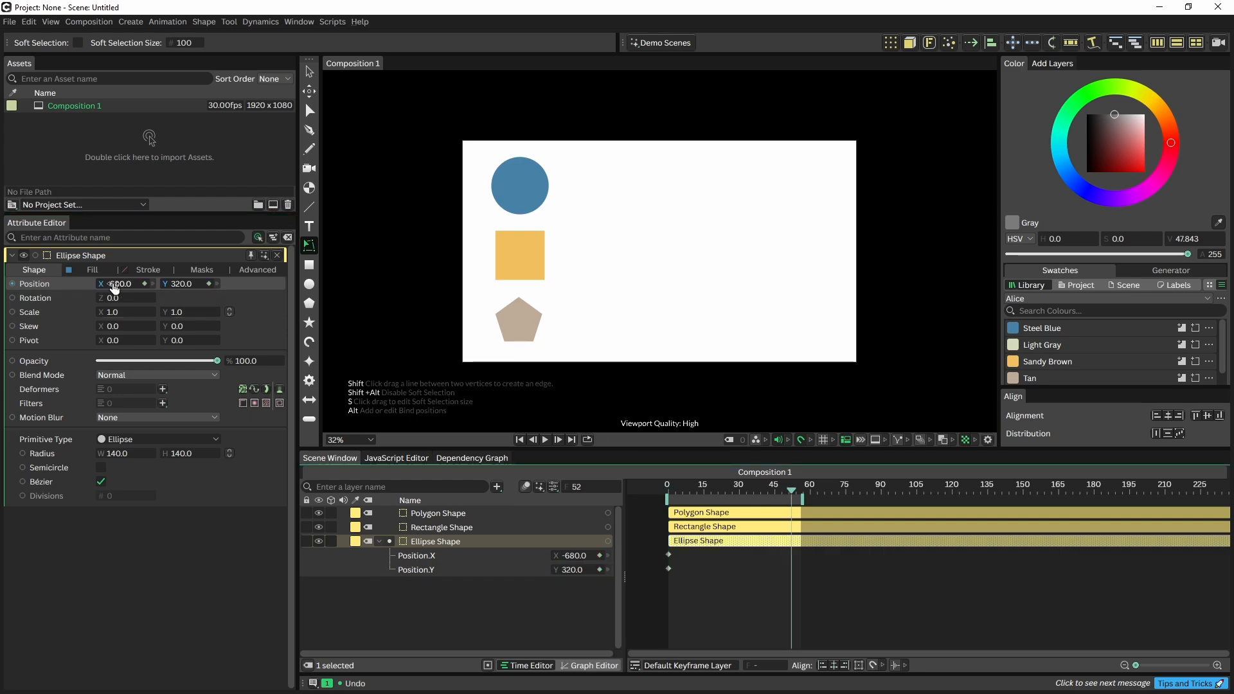
pyautogui.moveTo(102, 284); pyautogui.dragTo(900, 299)
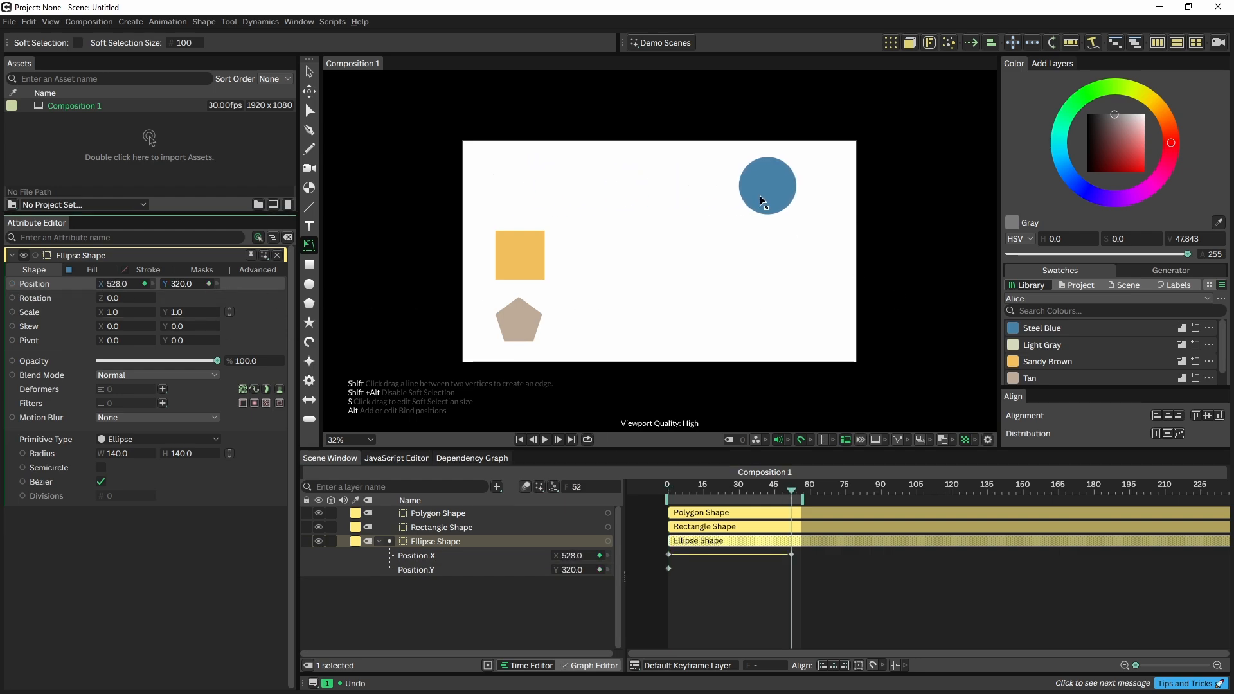
pyautogui.click(309, 72)
pyautogui.moveTo(788, 188); pyautogui.dragTo(826, 188)
# Play the ellipse's position animation from the start.
pyautogui.click(668, 492)
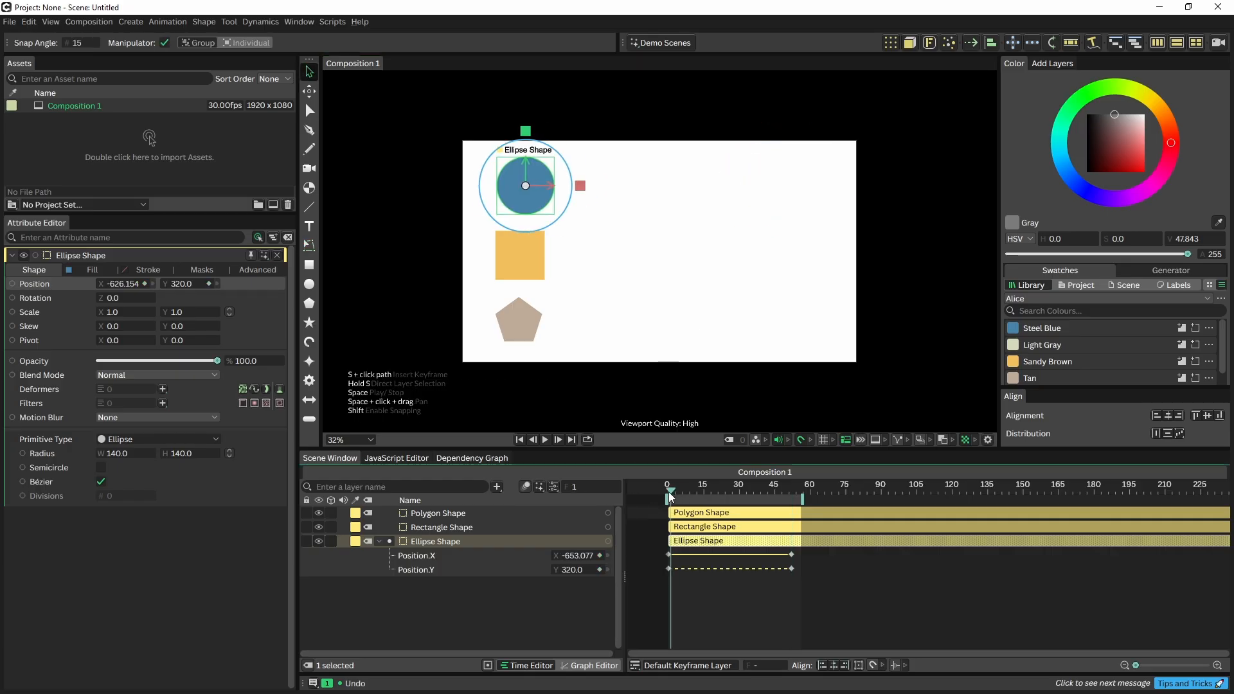
pyautogui.press('space')
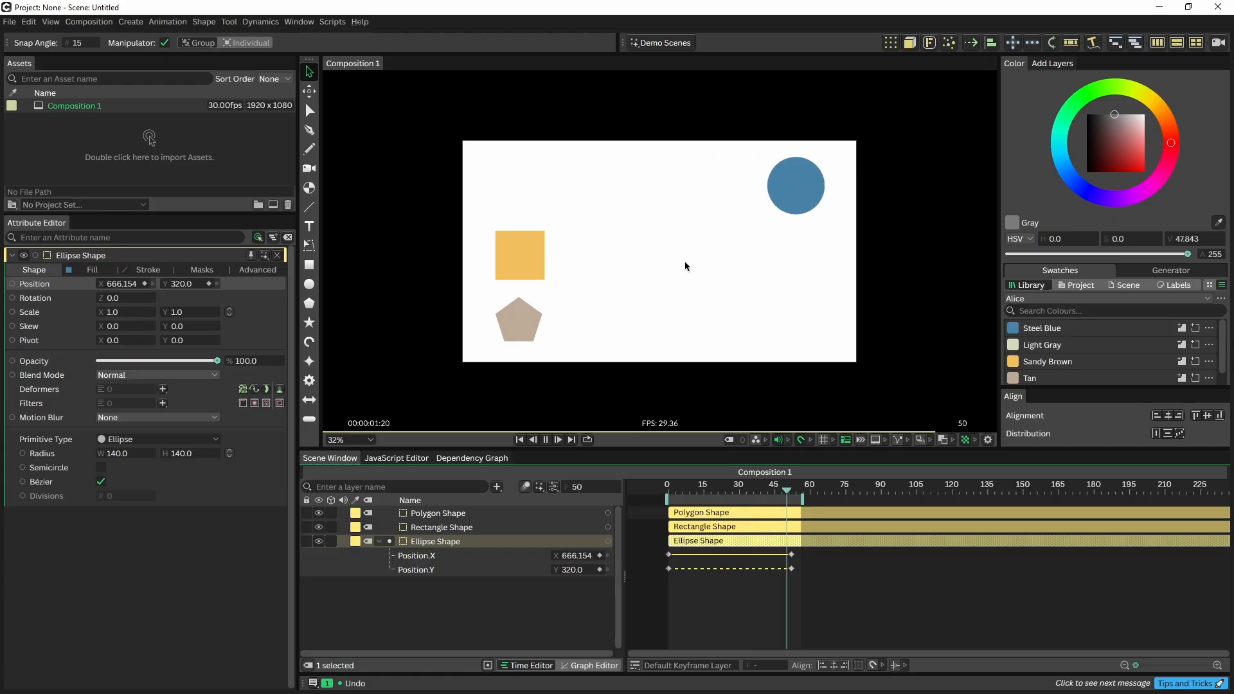
pyautogui.press('space')
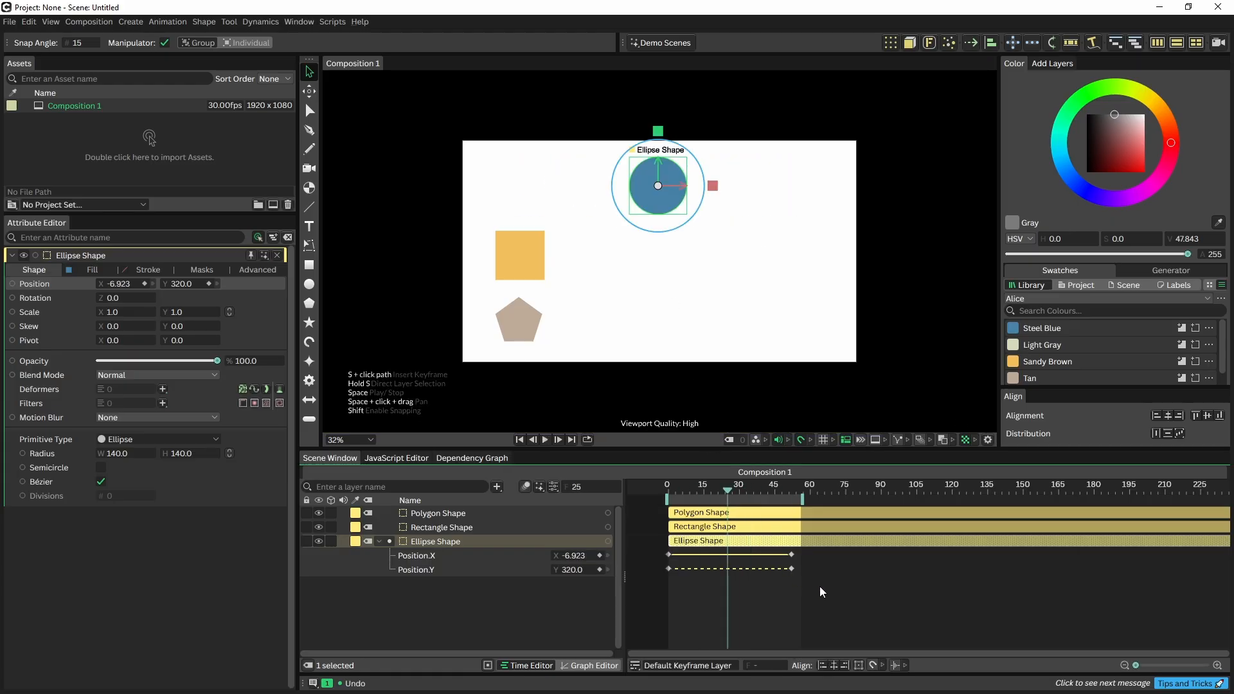
# Apply the Very Slow In, Very Slow Out magic easing to all ellipse position keyframes and preview the motion.
pyautogui.moveTo(820, 586); pyautogui.dragTo(659, 554)
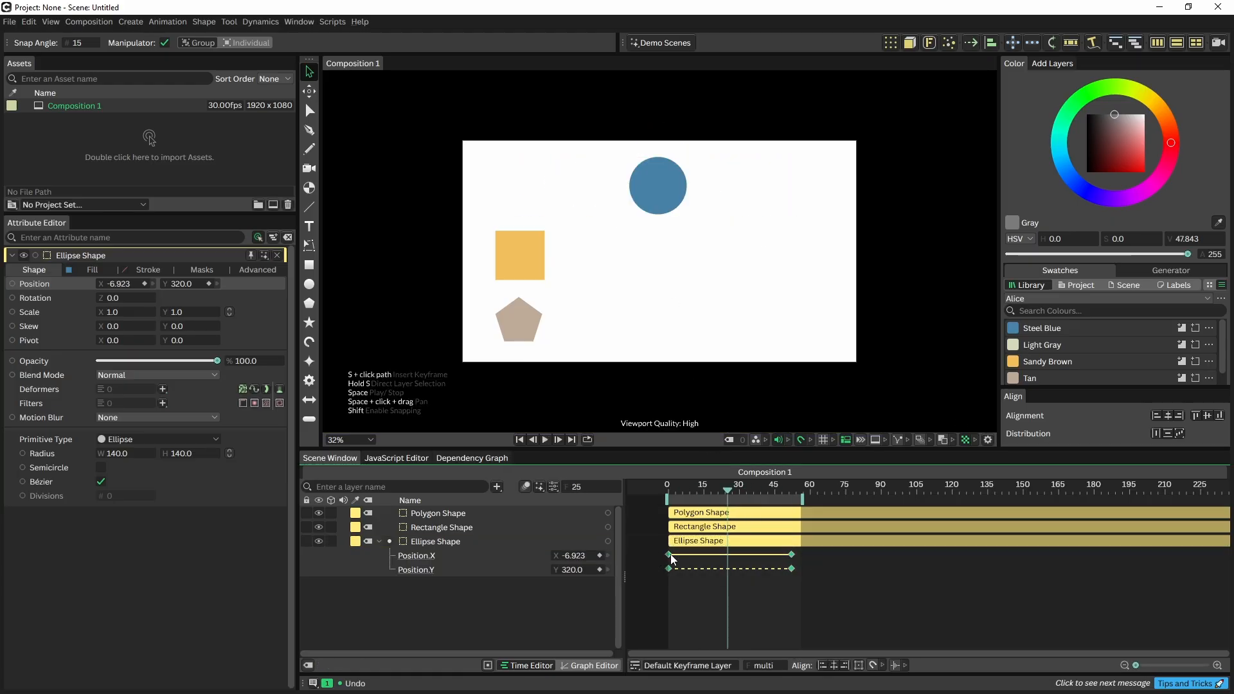
pyautogui.rightClick(672, 558)
pyautogui.moveTo(711, 390)
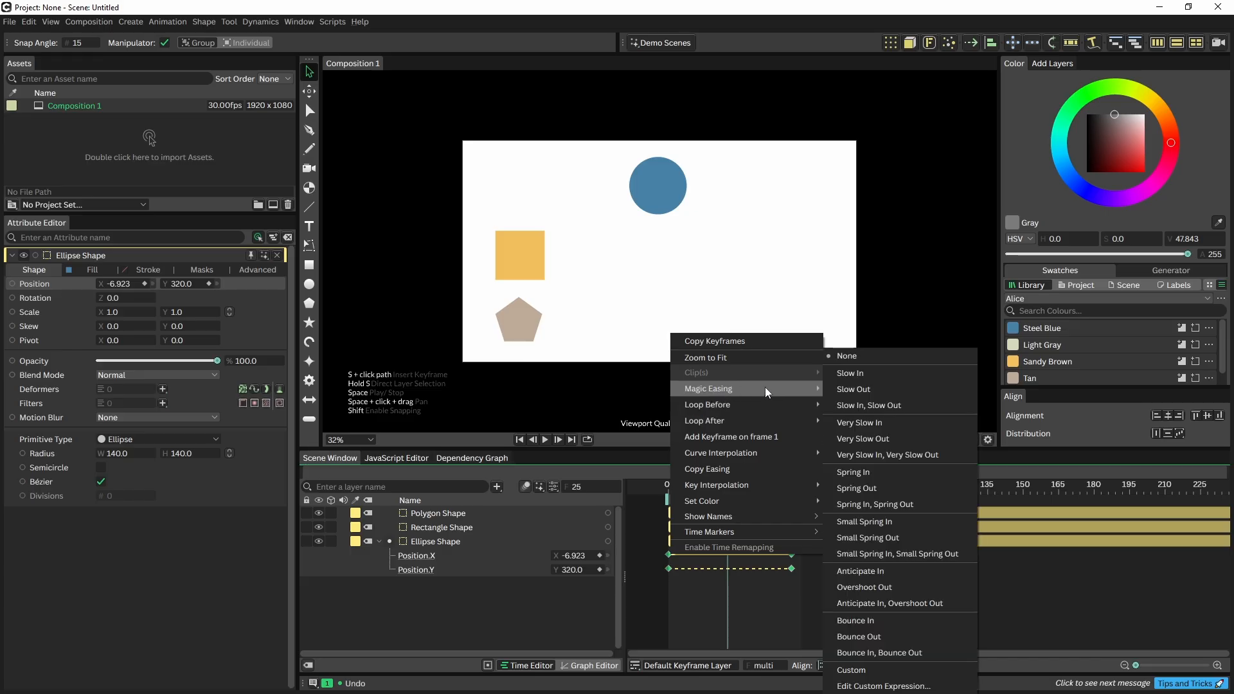
pyautogui.click(867, 453)
pyautogui.press('space')
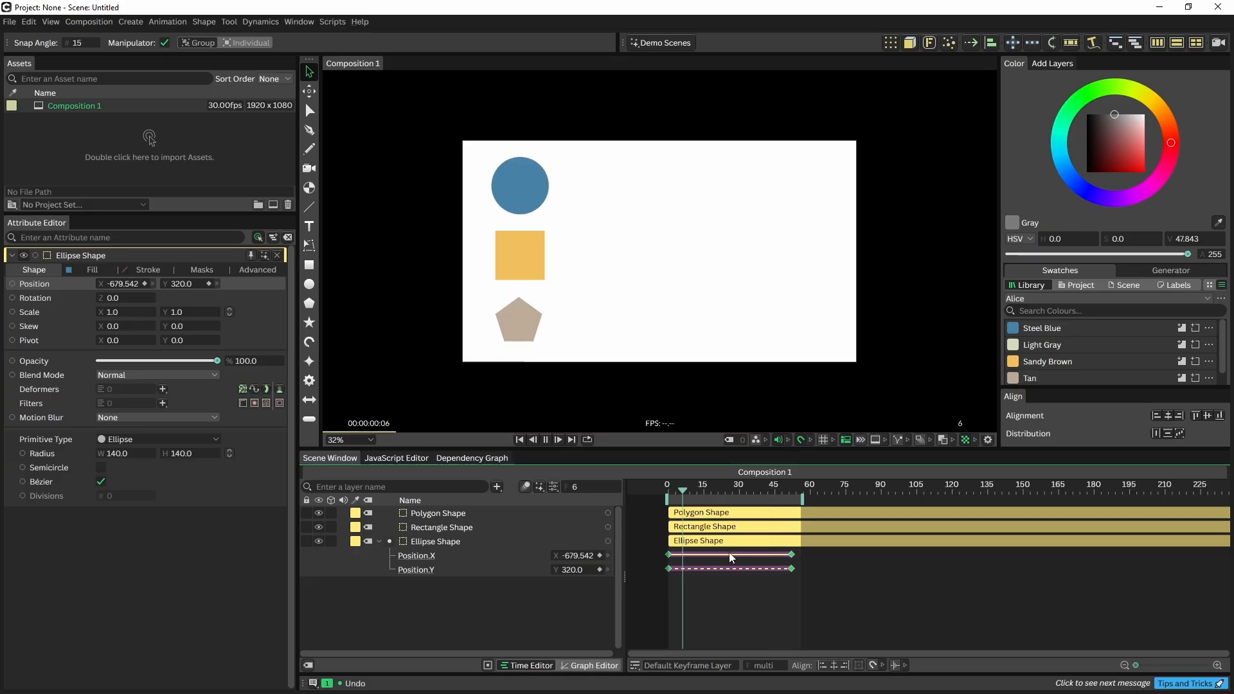
pyautogui.press('space')
# Change the keyframes' magic easing to Spring In, Spring Out and play the result.
pyautogui.rightClick(689, 559)
pyautogui.moveTo(711, 393)
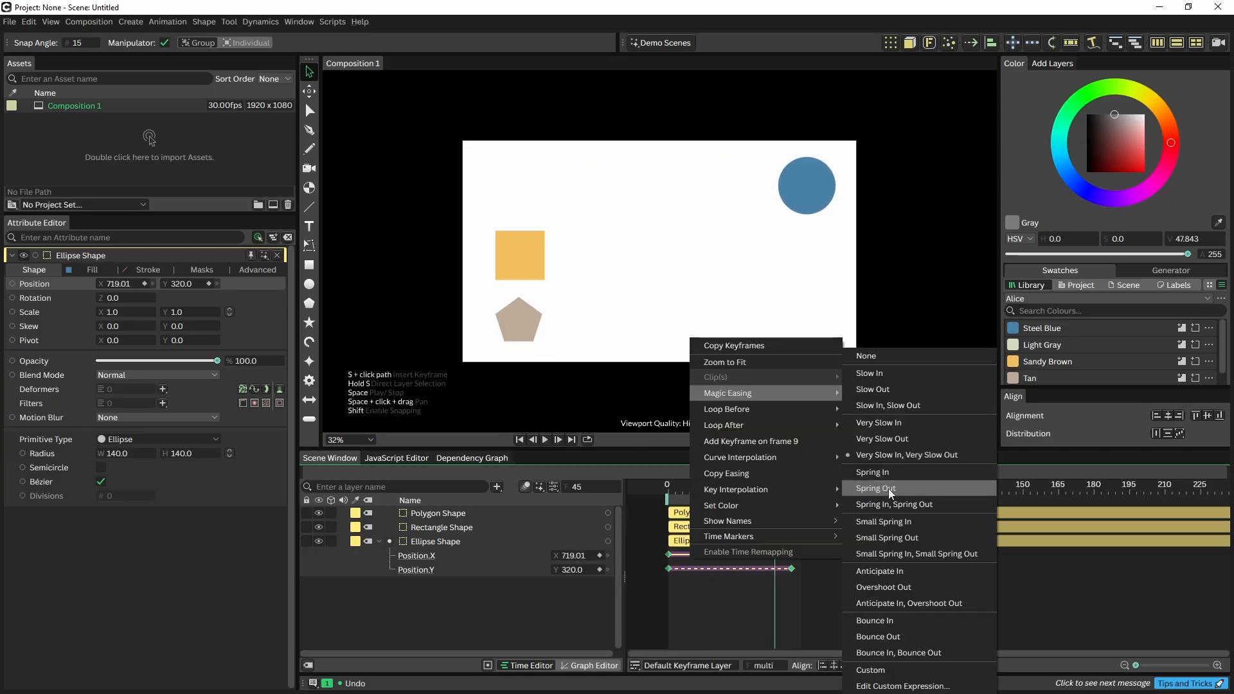
pyautogui.click(898, 505)
pyautogui.press('space')
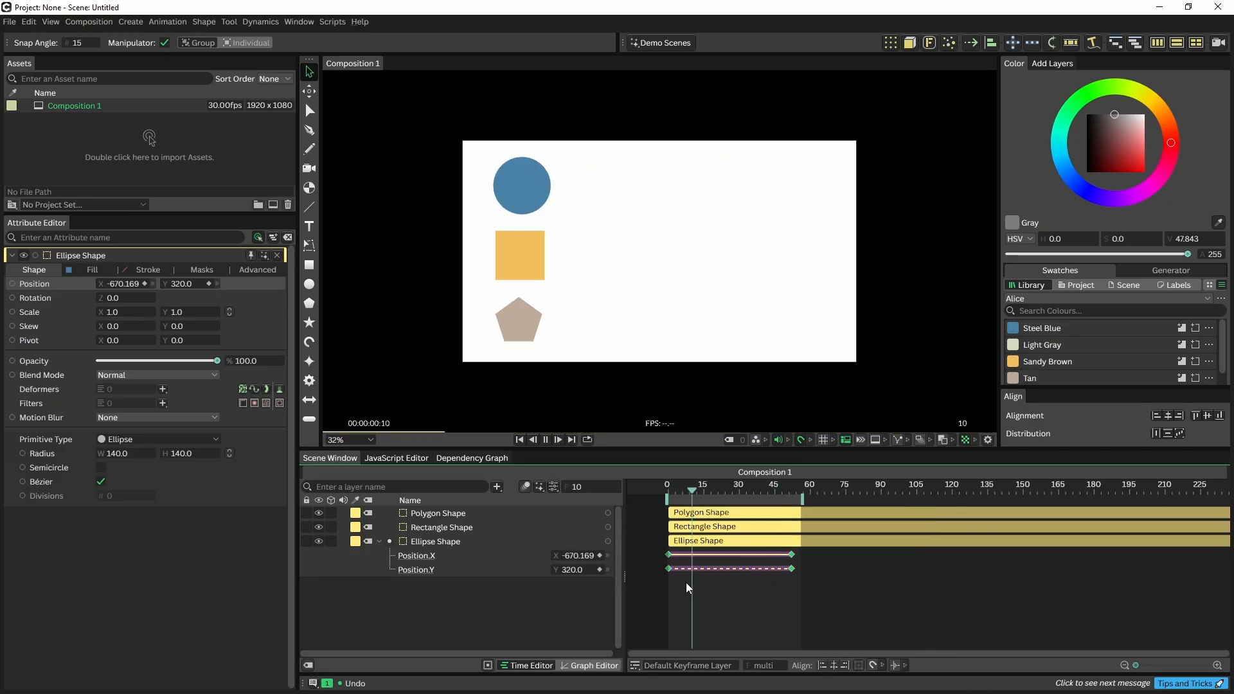
pyautogui.press('space')
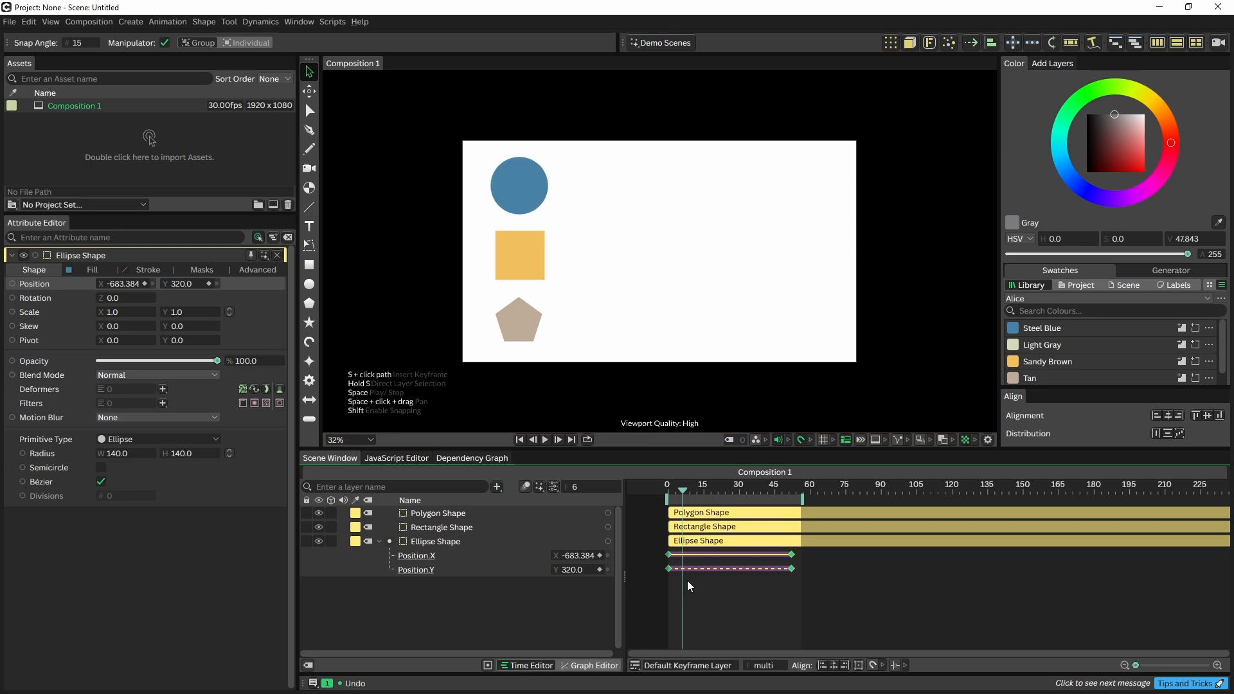
# Reset the magic easing on the ellipse's position keyframes to None.
pyautogui.rightClick(688, 580)
pyautogui.moveTo(711, 393)
pyautogui.click(877, 360)
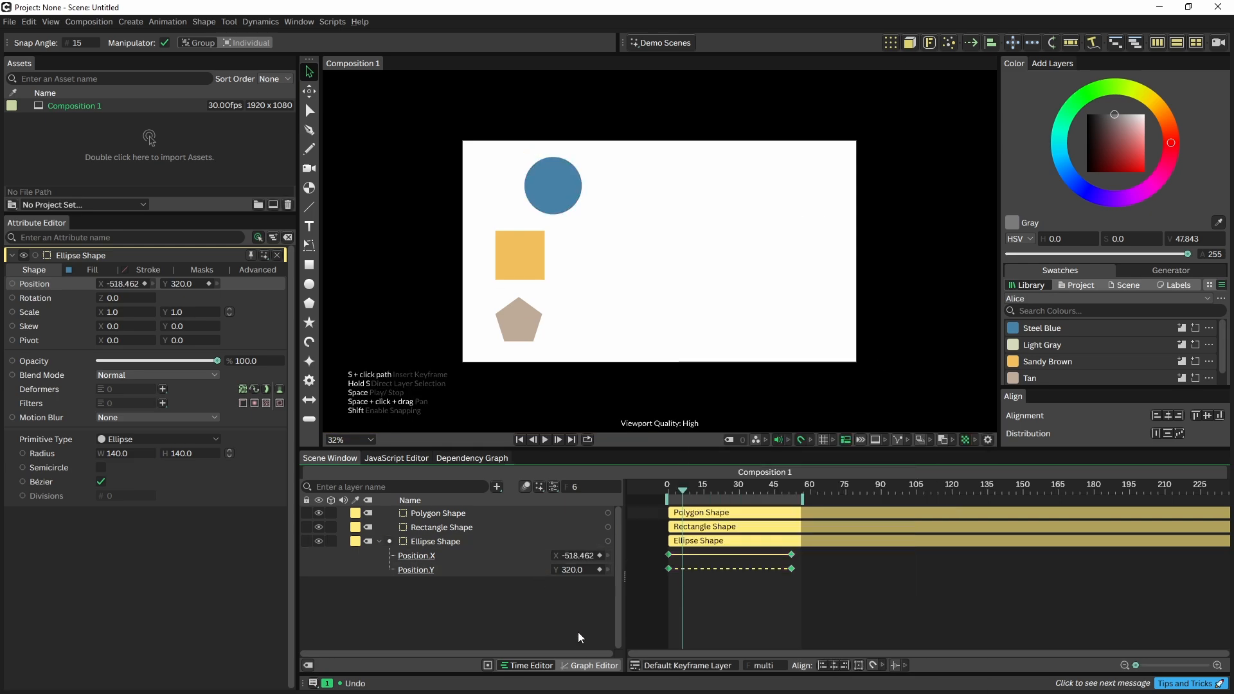
# Ease the ellipse's Position.X curve in an enlarged Graph Editor, pulling its end handle to about frame 40 and start handle to about frame 14.
pyautogui.click(589, 666)
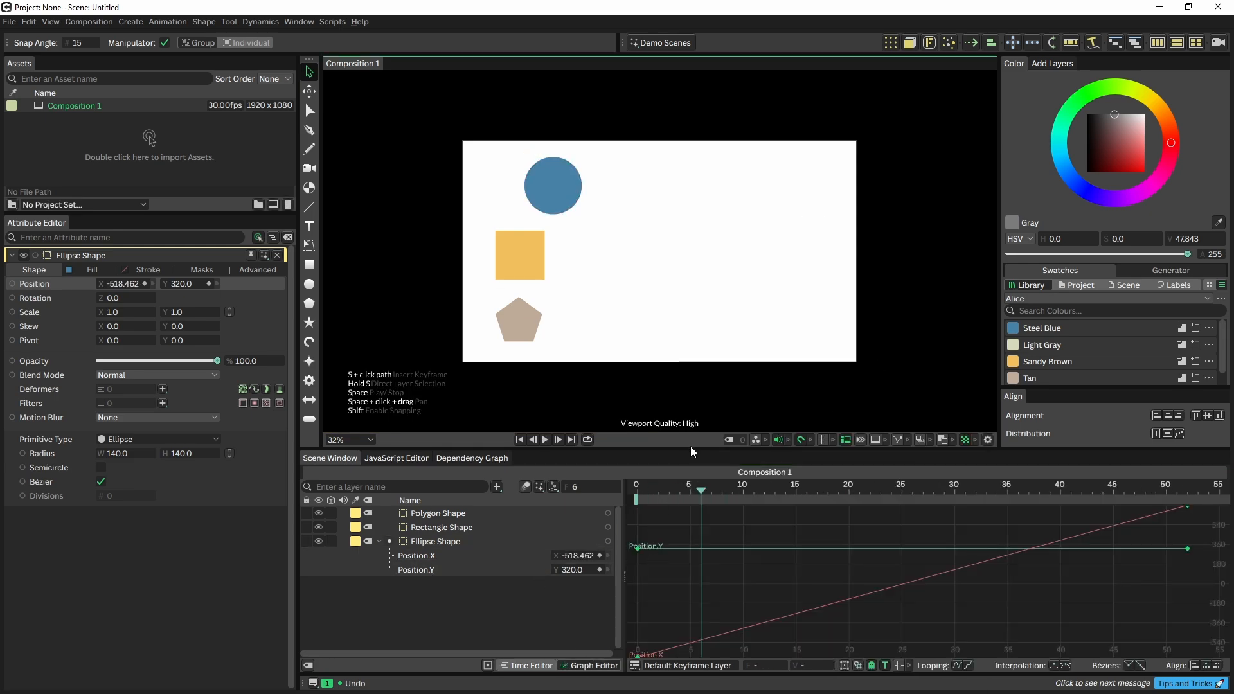
pyautogui.moveTo(691, 448); pyautogui.dragTo(692, 369)
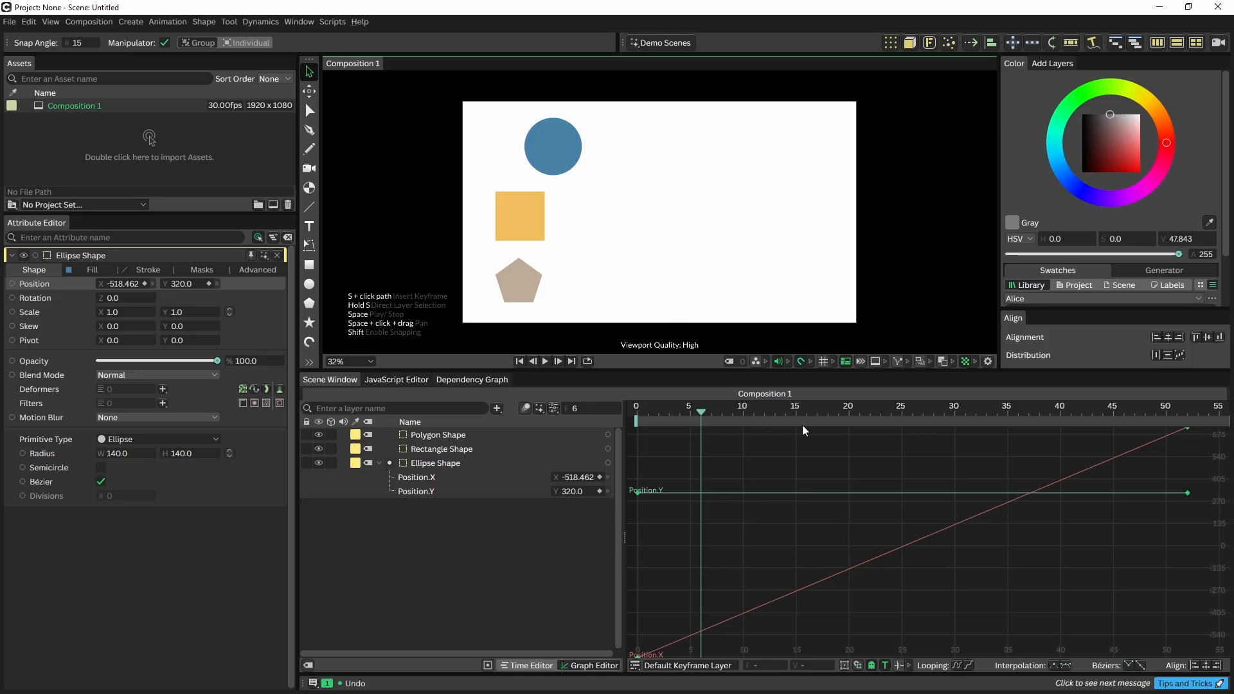
pyautogui.click(1185, 428)
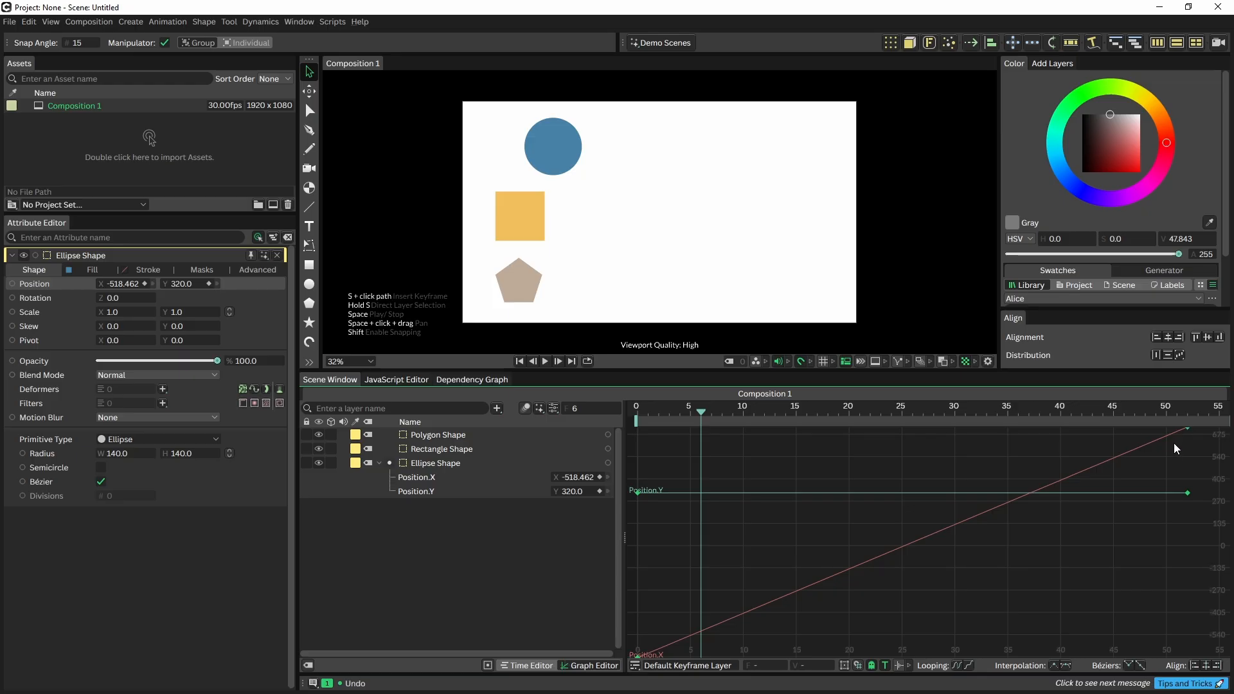
pyautogui.moveTo(1176, 431); pyautogui.dragTo(1058, 429)
pyautogui.moveTo(639, 650); pyautogui.dragTo(785, 653)
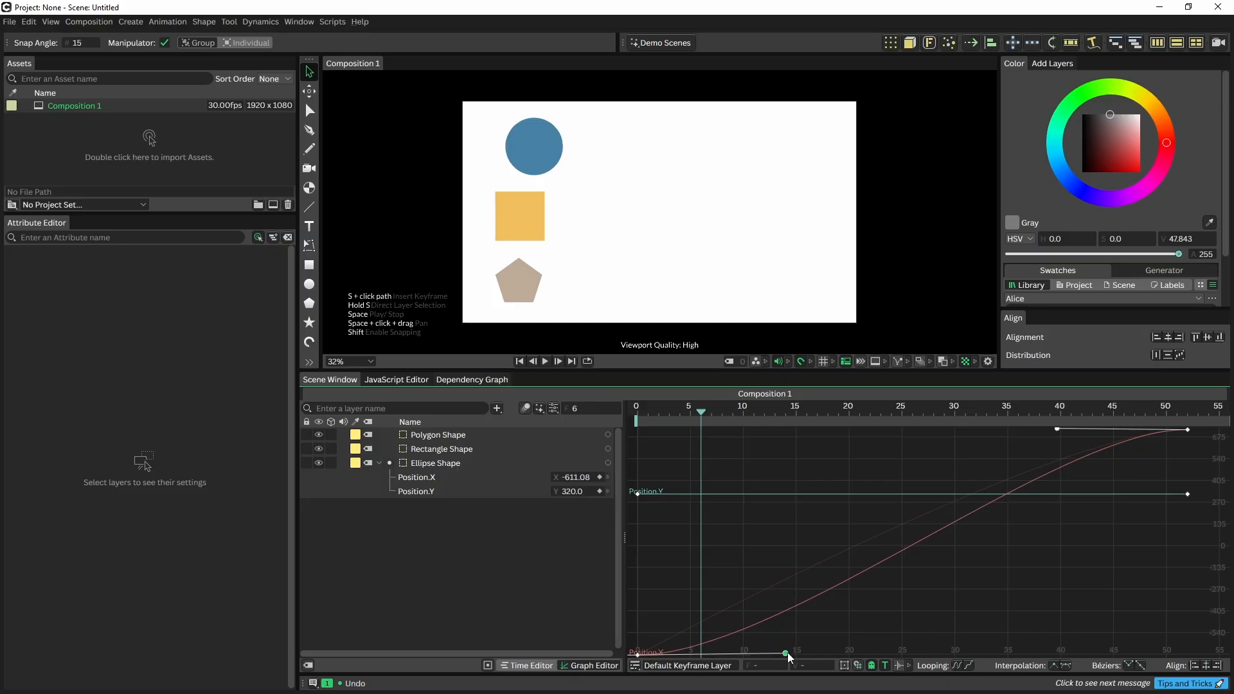
# Preview the ellipse's movement with the reshaped Position.X curve.
pyautogui.moveTo(701, 411); pyautogui.dragTo(648, 410)
pyautogui.press('space')
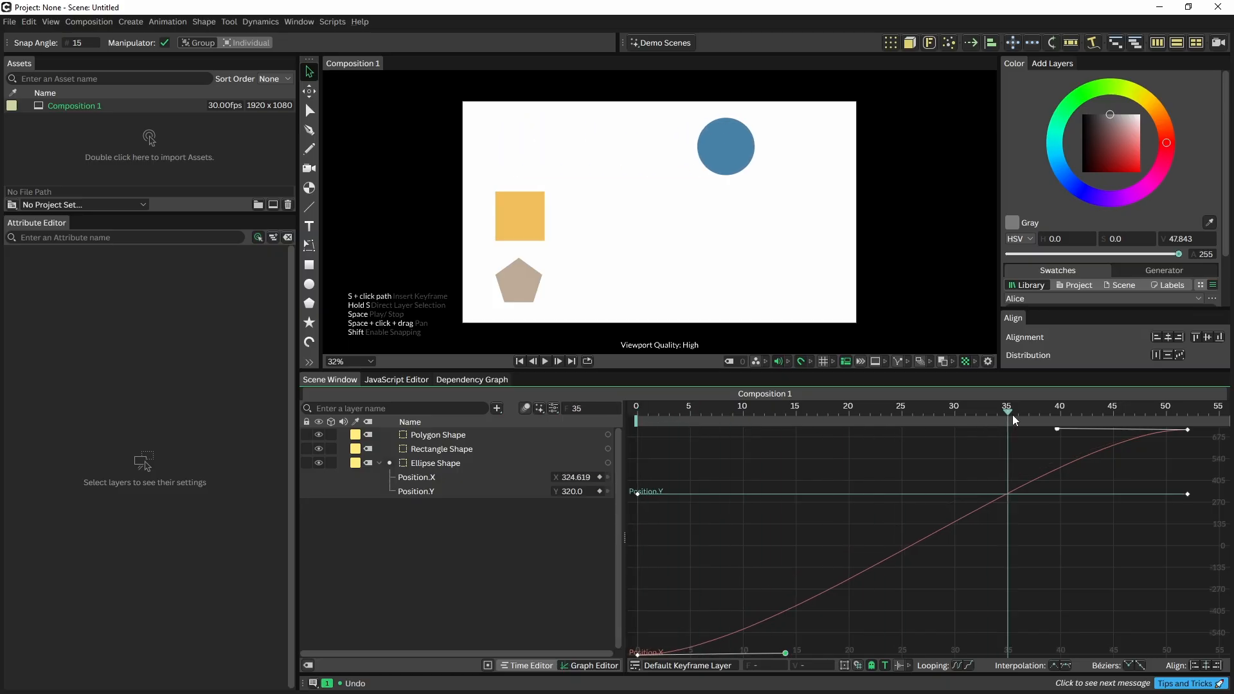
pyautogui.click(553, 463)
pyautogui.press('space')
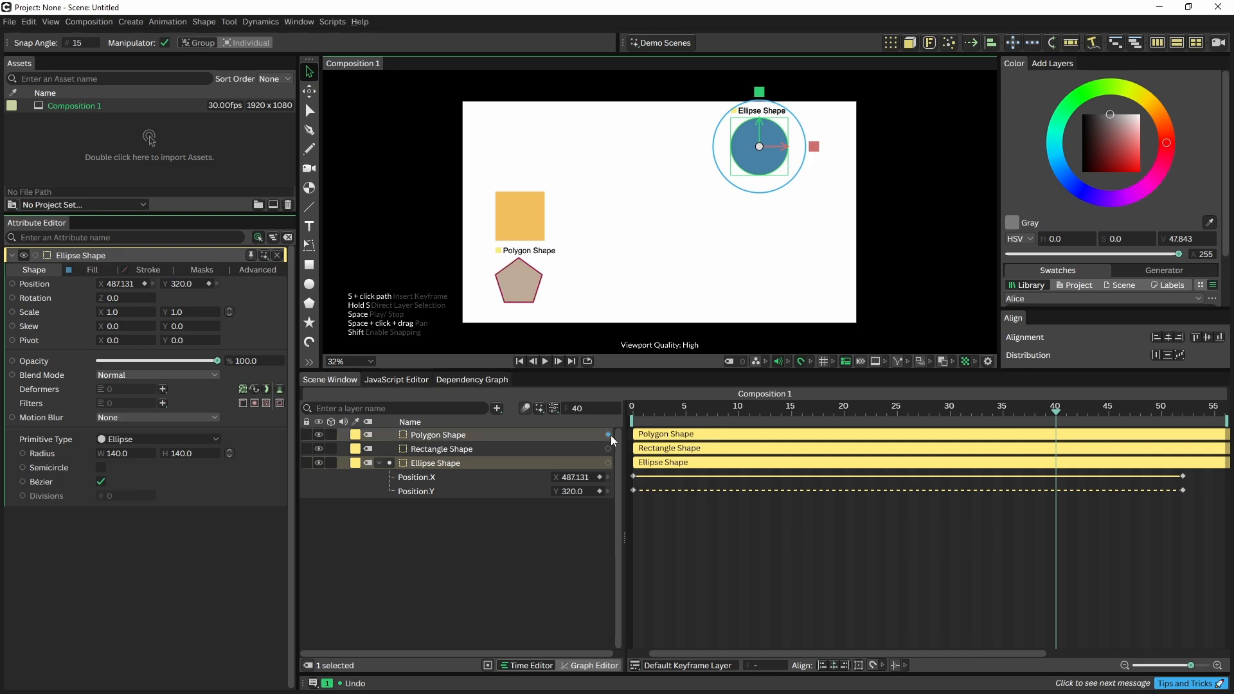
# Make the polygon layer start at frame 12 in the Time Editor.
pyautogui.moveTo(635, 436)
pyautogui.mouseDown()
pyautogui.moveTo(1104, 434)
pyautogui.moveTo(836, 444)
pyautogui.mouseUp()
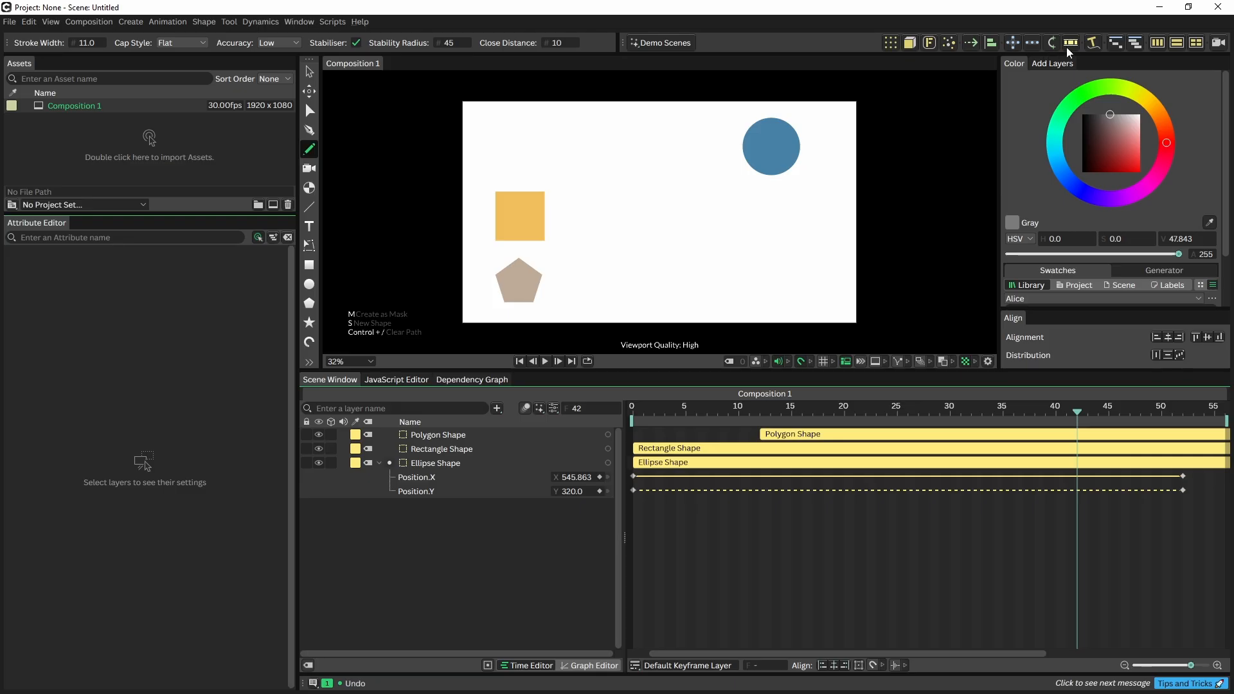
# Create a Cel Animation Shape with a freehand closed blob mid-canvas at frame 42 and a smaller one at frame 43.
pyautogui.click(1069, 43)
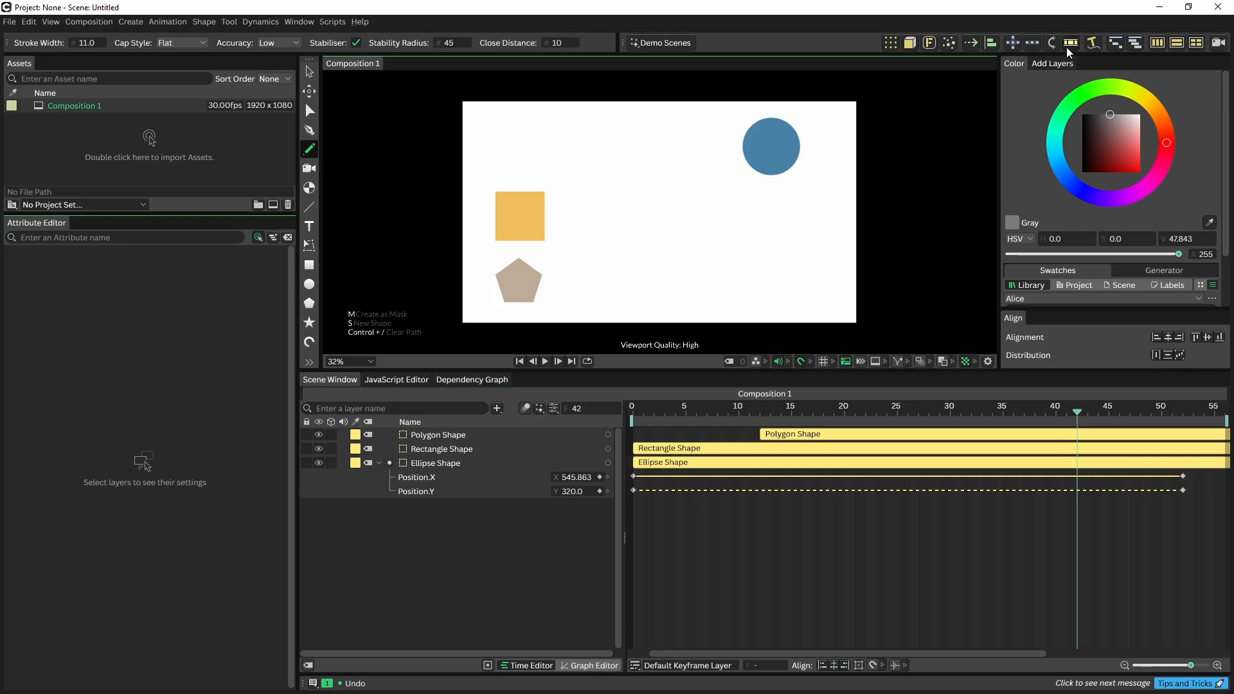
pyautogui.moveTo(614, 193)
pyautogui.mouseDown()
pyautogui.moveTo(662, 160)
pyautogui.moveTo(711, 214)
pyautogui.moveTo(692, 265)
pyautogui.moveTo(605, 234)
pyautogui.moveTo(621, 160)
pyautogui.mouseUp()
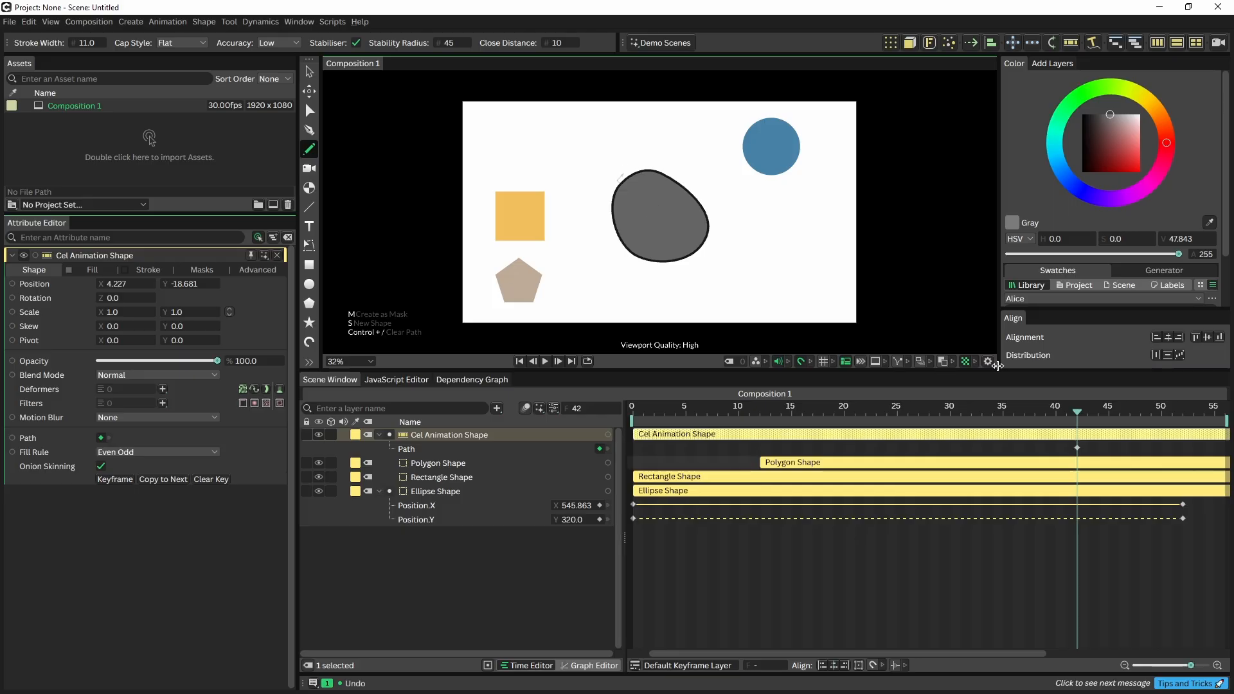
pyautogui.moveTo(1081, 411); pyautogui.dragTo(1085, 411)
pyautogui.moveTo(619, 211)
pyautogui.mouseDown()
pyautogui.moveTo(662, 185)
pyautogui.moveTo(709, 237)
pyautogui.moveTo(648, 260)
pyautogui.moveTo(614, 224)
pyautogui.moveTo(632, 165)
pyautogui.mouseUp()
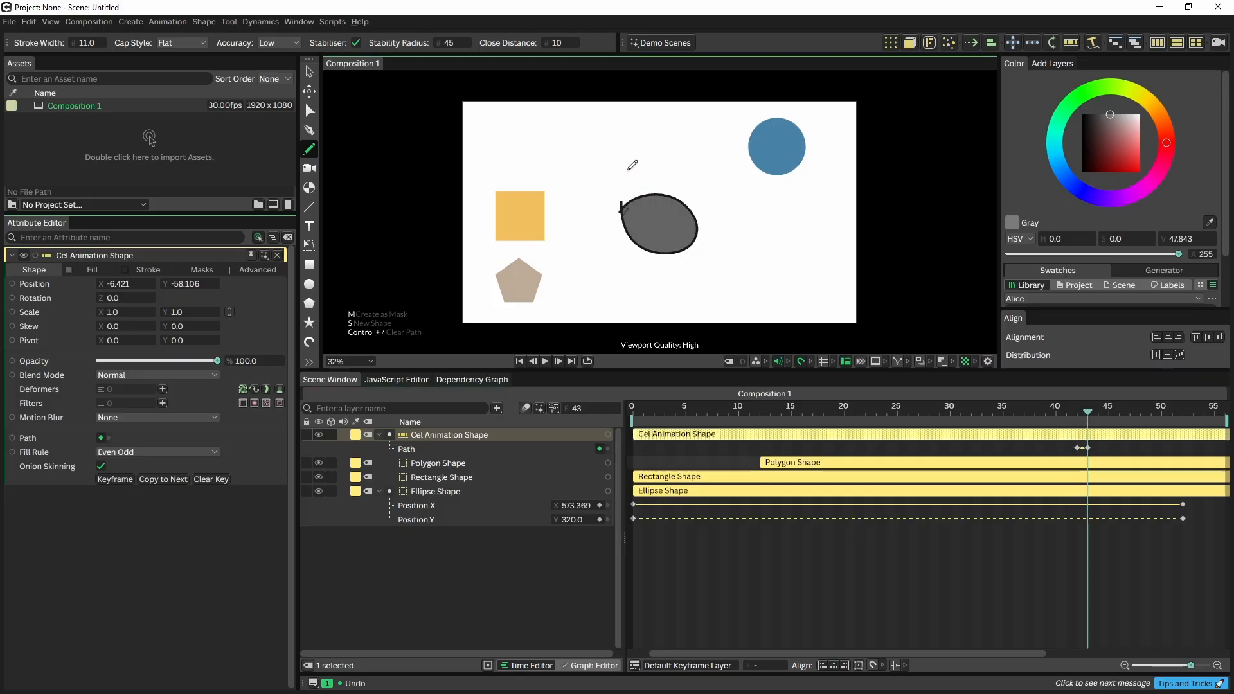
pyautogui.moveTo(1099, 412); pyautogui.dragTo(1079, 410)
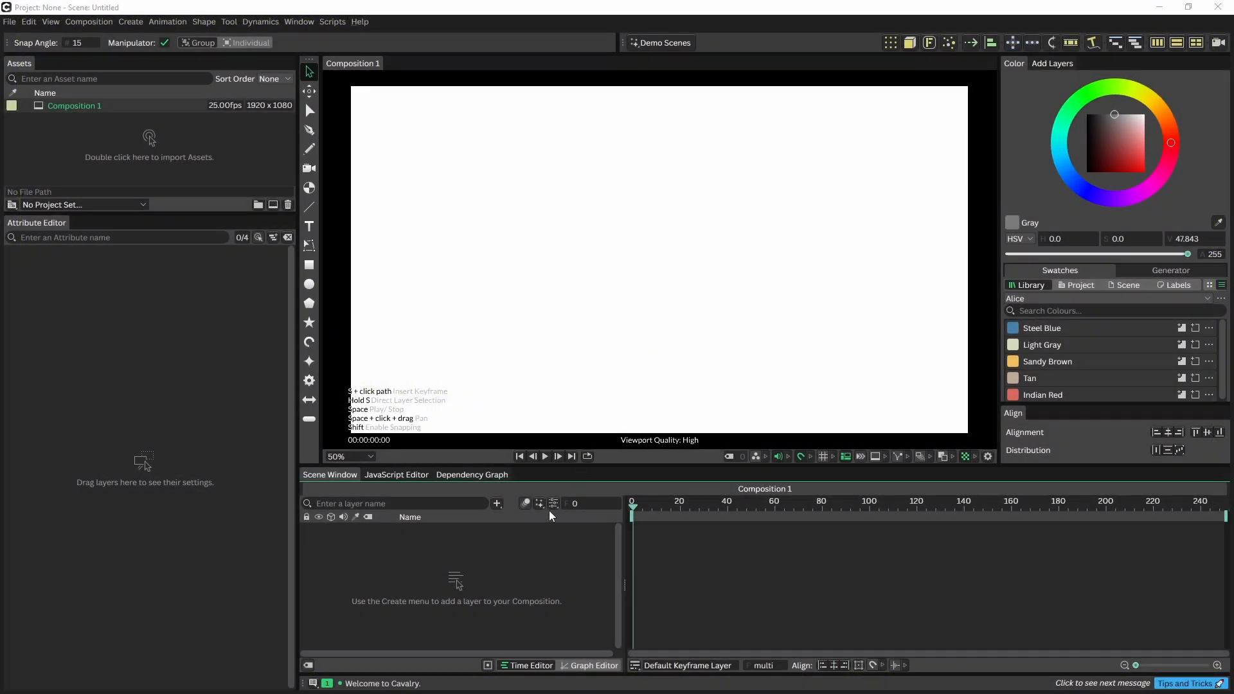
# Review the composition settings, including resolution, frame range and frame rate.
pyautogui.click(551, 504)
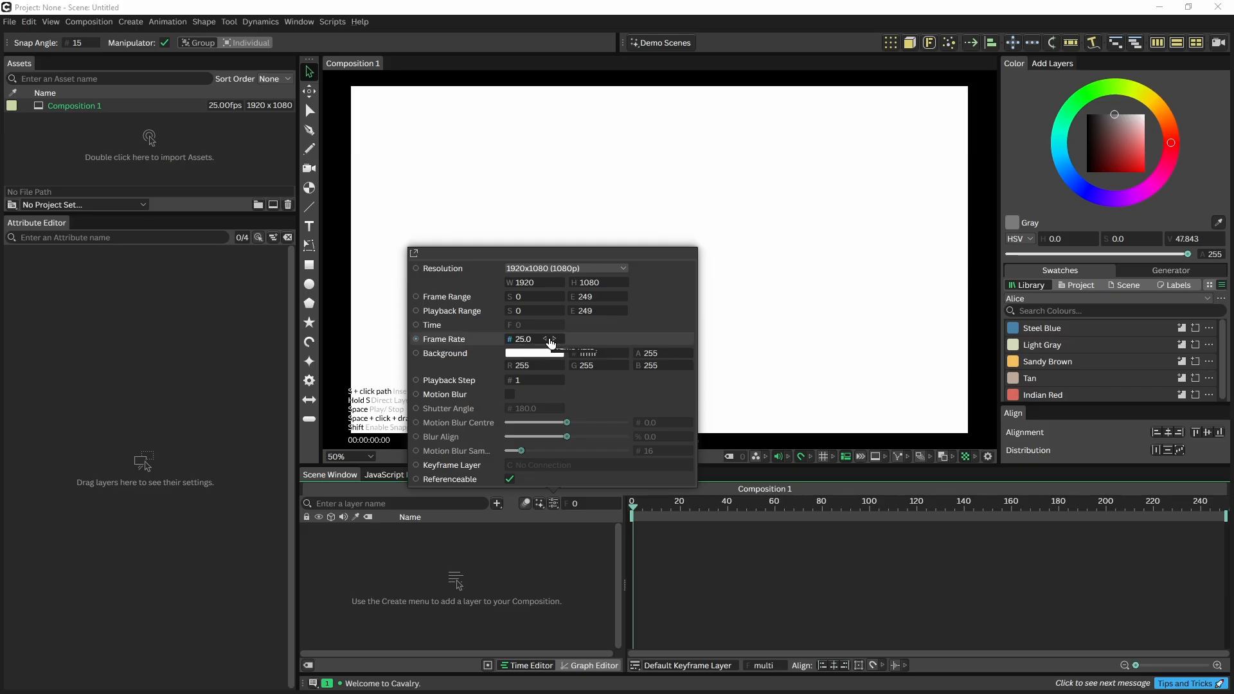
pyautogui.click(527, 166)
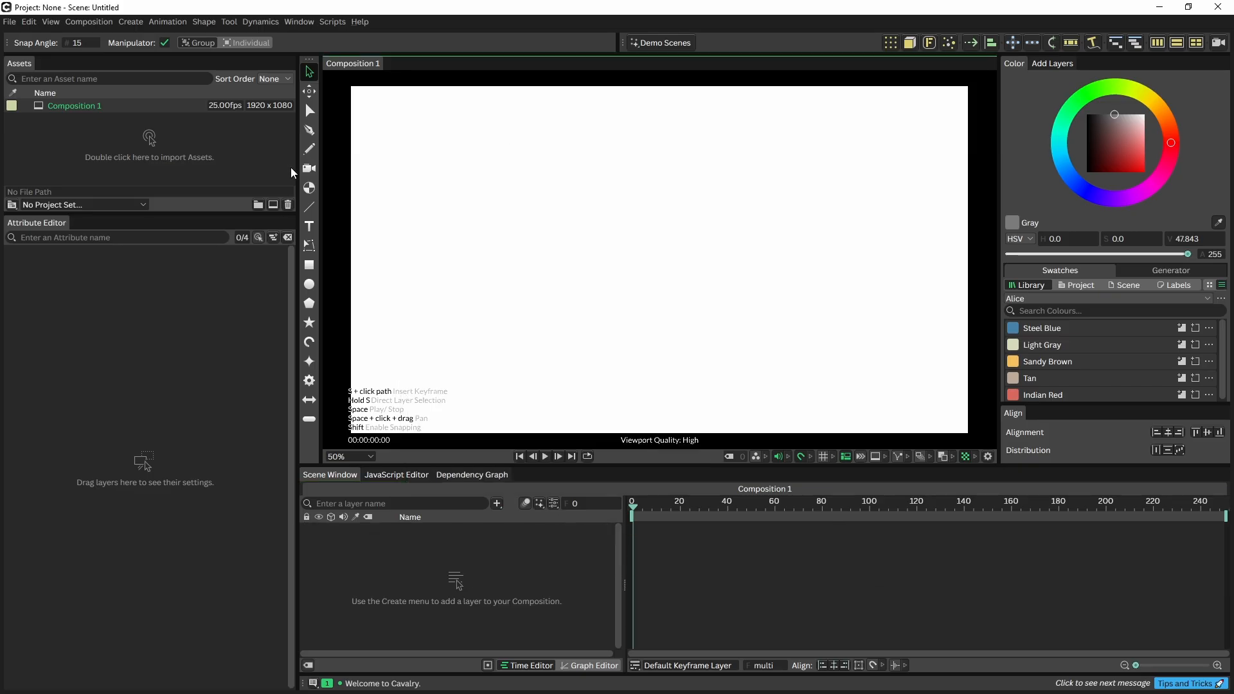
# Draw two rectangles on the canvas, one about 440 by 380 left of centre and one about 460 by 480 towards the upper right.
pyautogui.click(309, 264)
pyautogui.moveTo(467, 214); pyautogui.dragTo(608, 336)
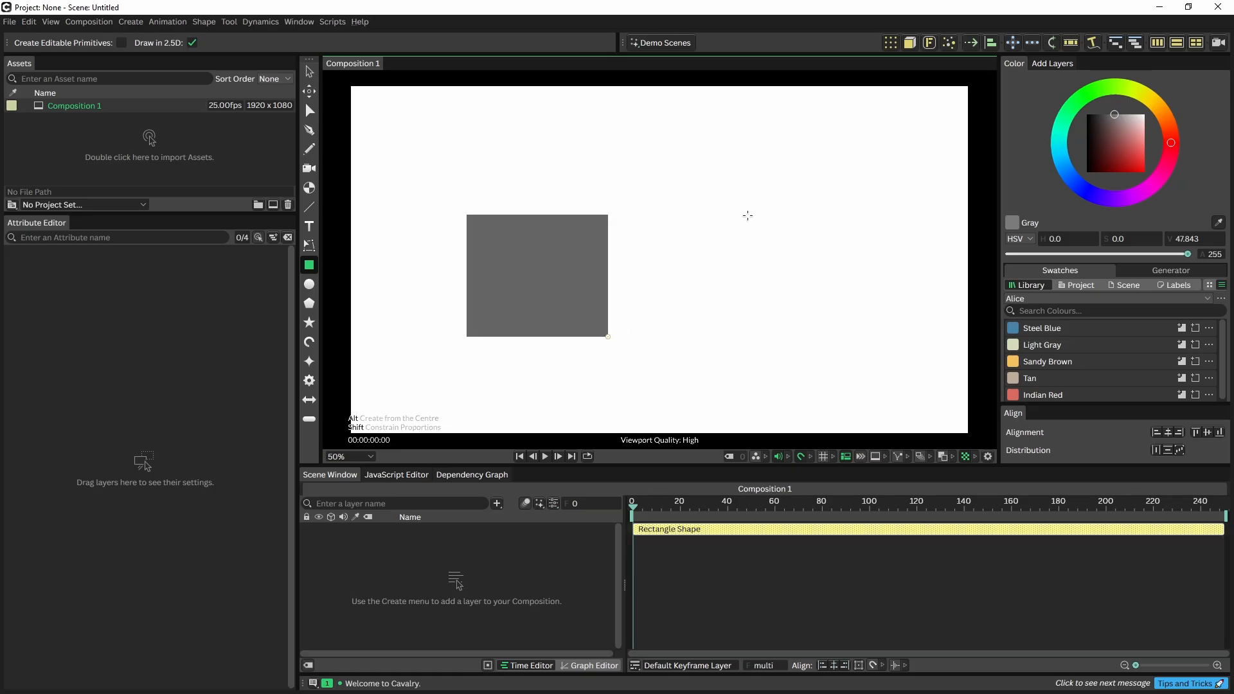
pyautogui.moveTo(723, 131); pyautogui.dragTo(854, 286)
pyautogui.moveTo(870, 282); pyautogui.dragTo(871, 284)
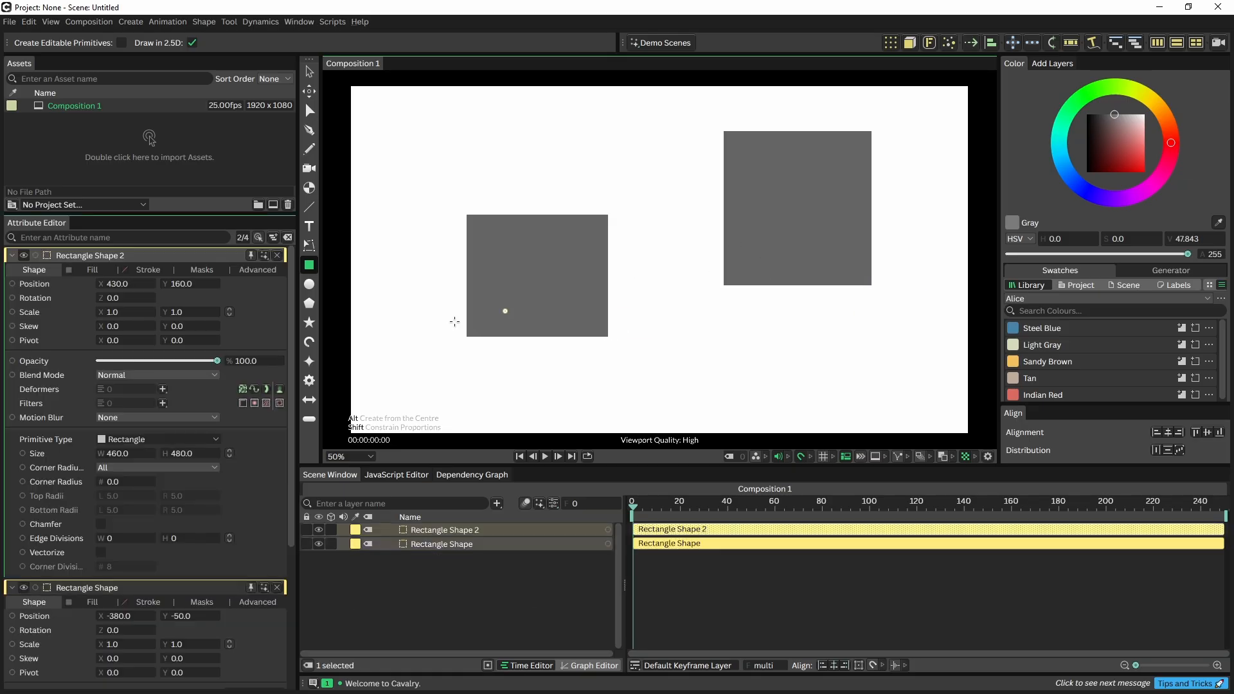
# Remove both rectangles from the Attribute Editor and enable its Live Mode so that selected layers load automatically.
pyautogui.scroll(-3, 95, 339)
pyautogui.scroll(1, 96, 434)
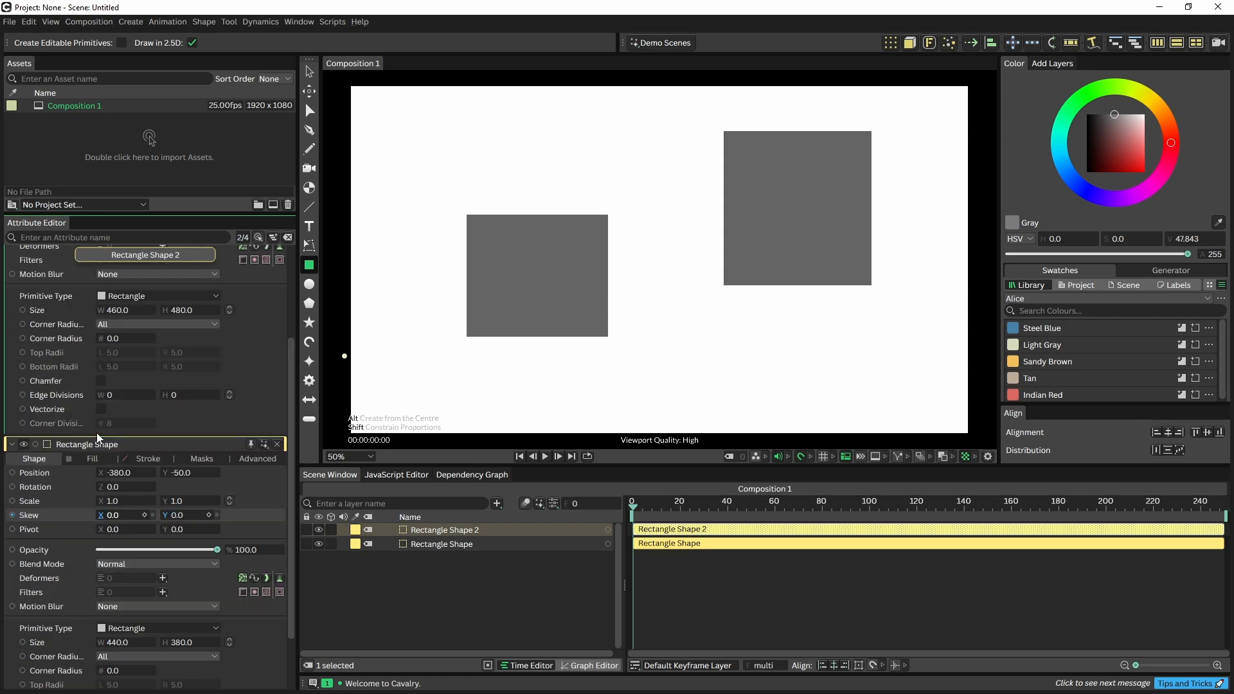
pyautogui.scroll(3, 94, 404)
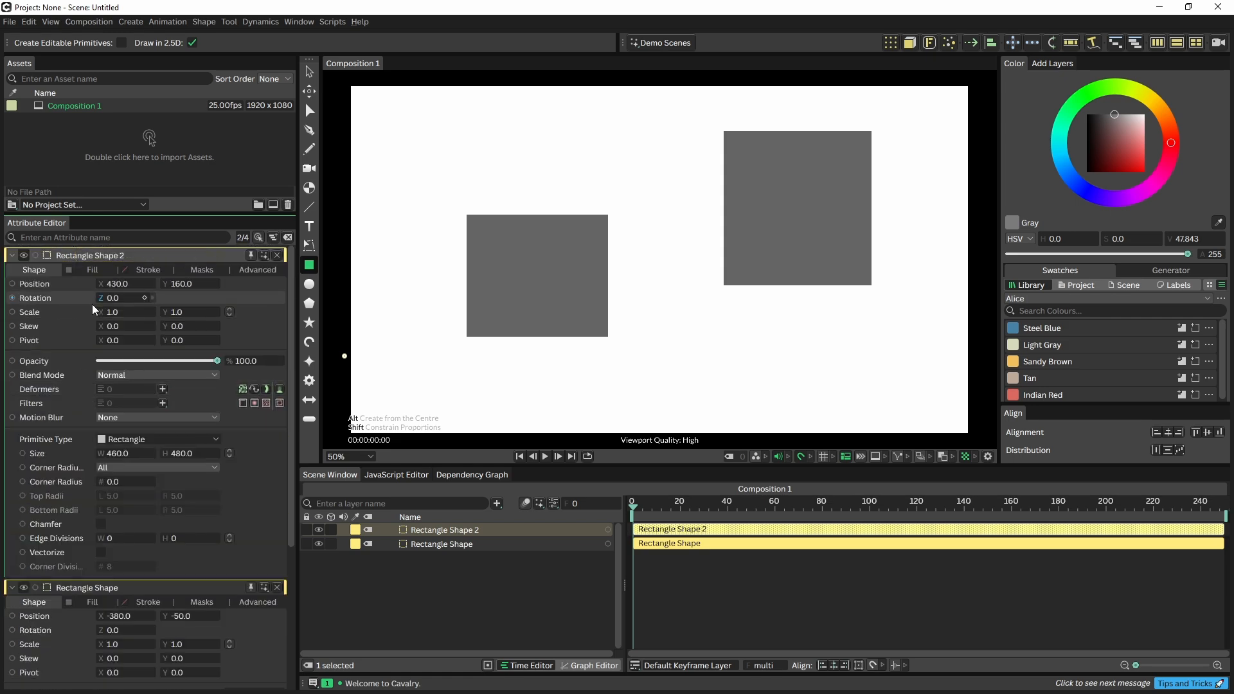
pyautogui.click(278, 254)
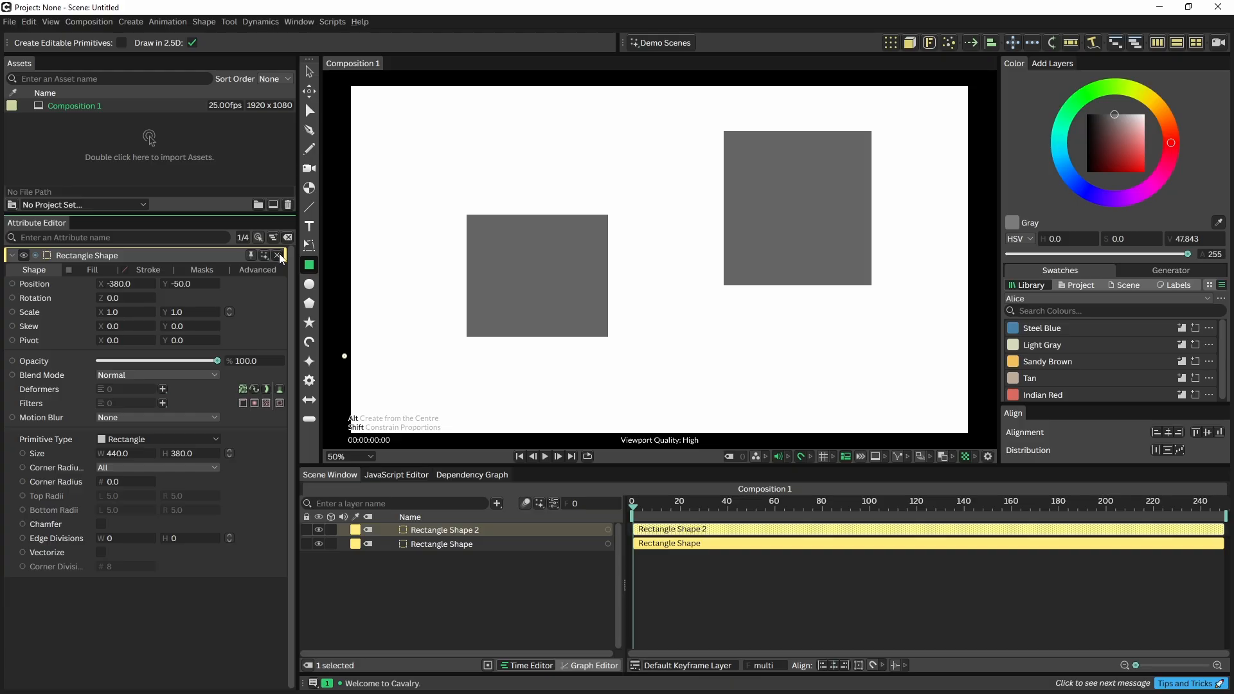
pyautogui.click(278, 253)
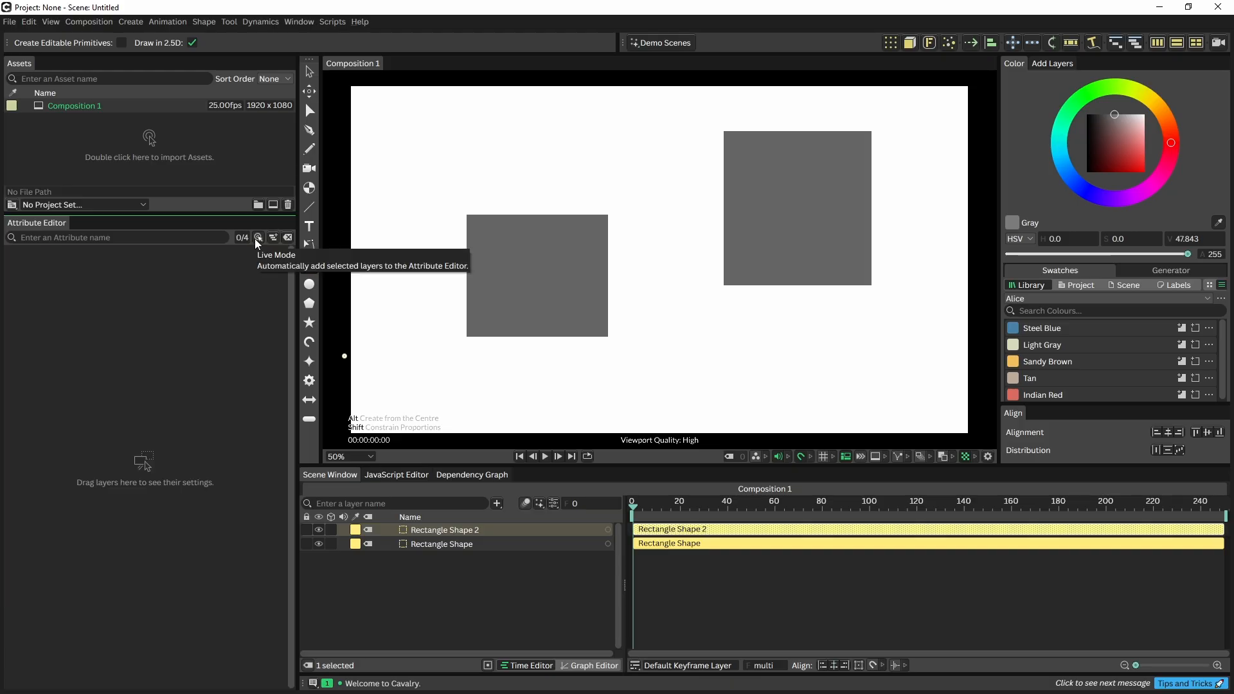
pyautogui.click(256, 238)
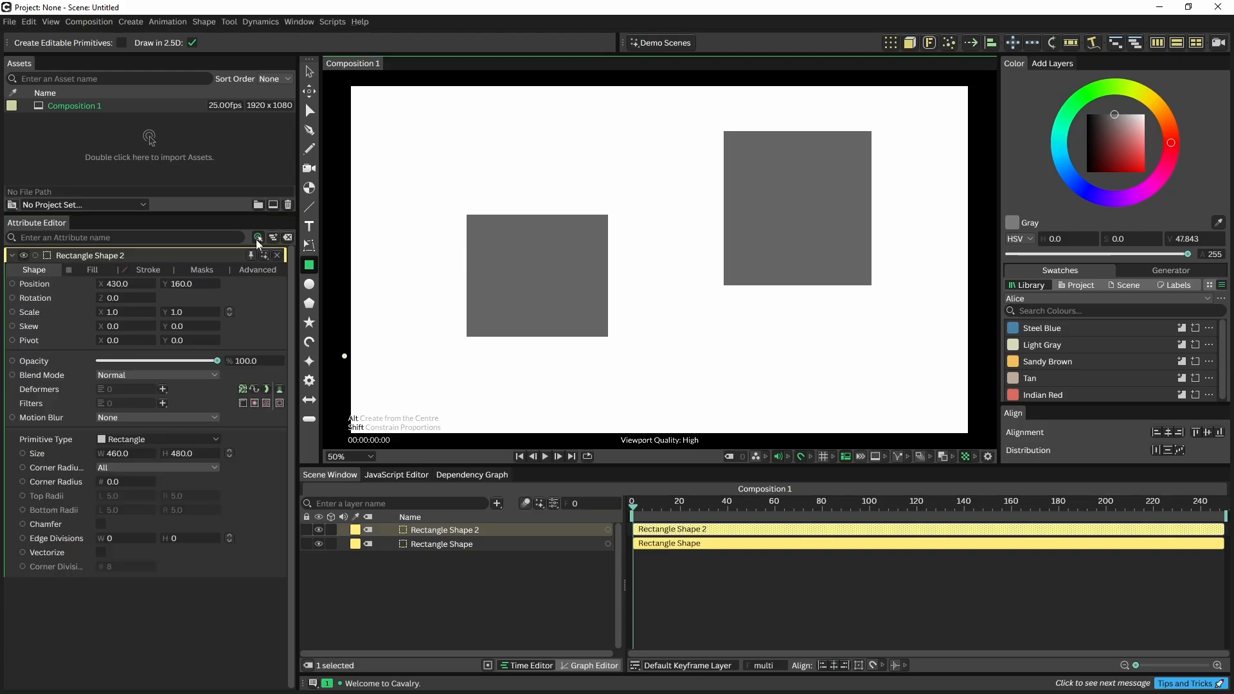
# Draw an ellipse with radii of about 120 by 130 near the canvas's upper-left corner, and select the shapes one by one to show their attributes.
pyautogui.click(309, 284)
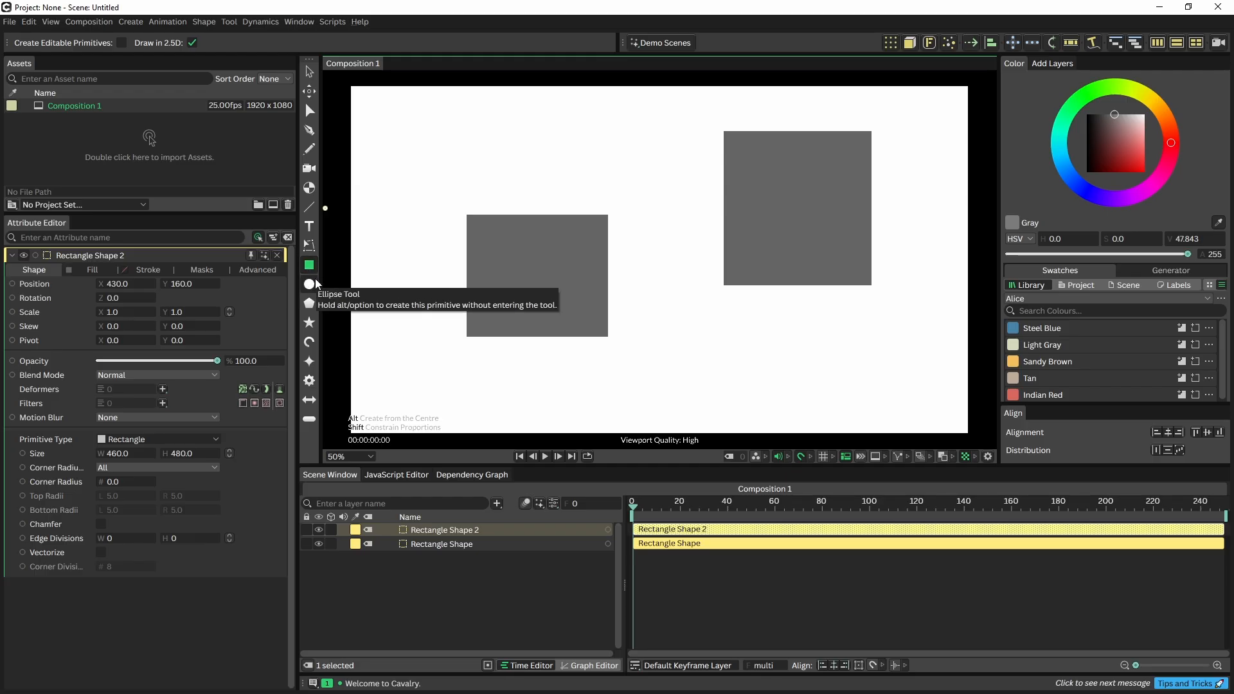
pyautogui.moveTo(396, 116); pyautogui.dragTo(473, 199)
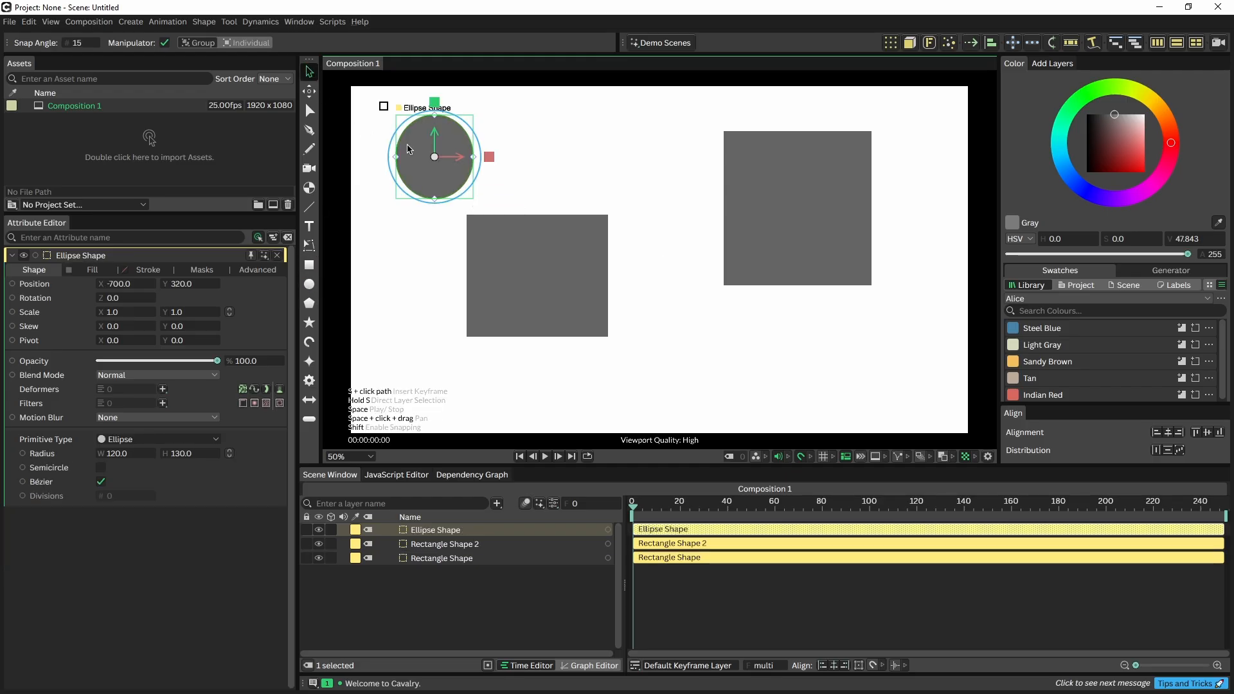
pyautogui.click(478, 294)
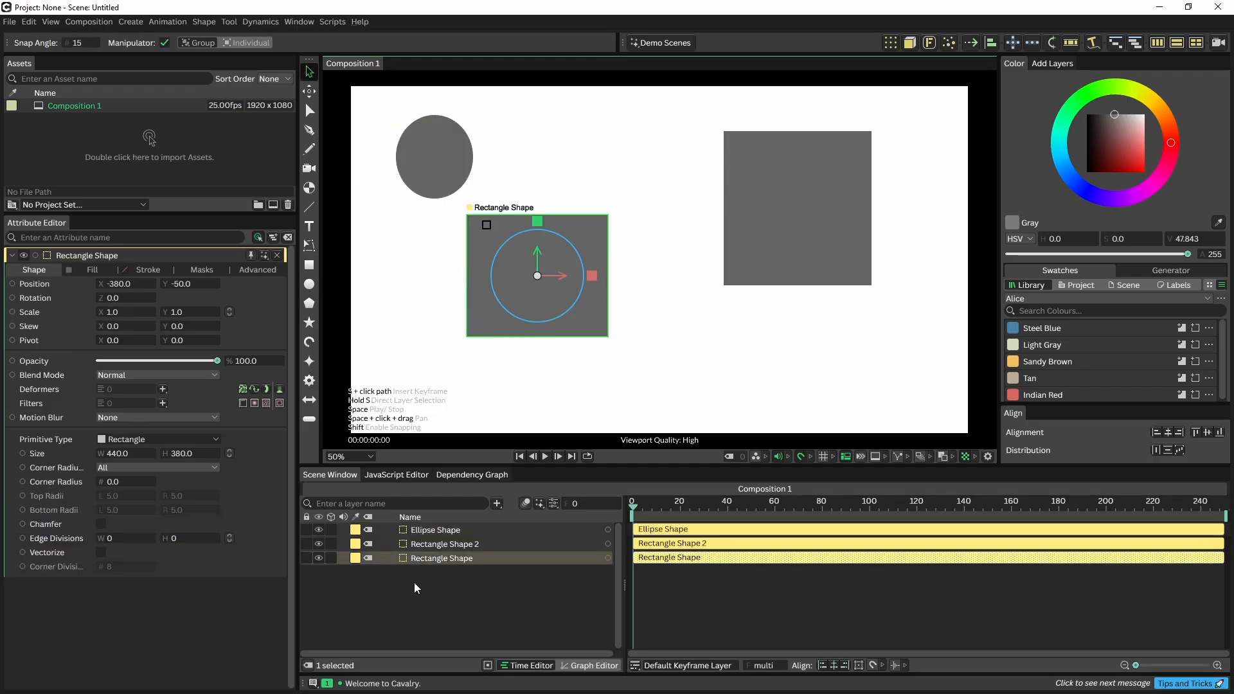
pyautogui.click(429, 531)
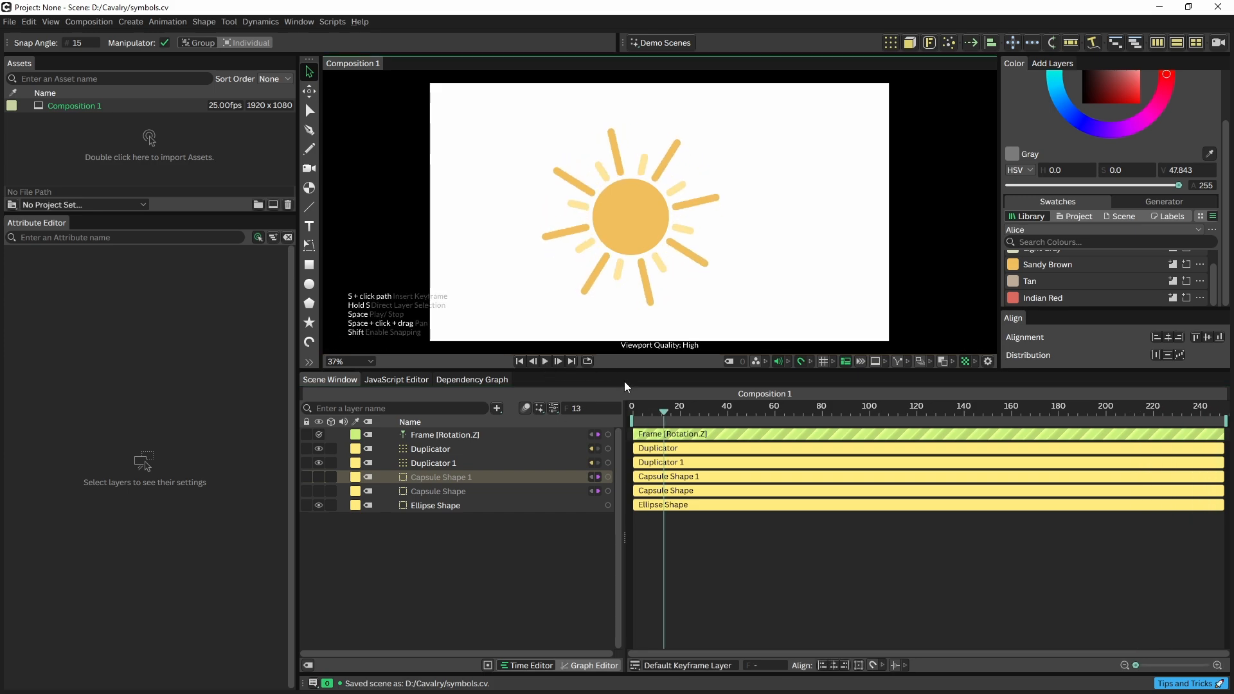
# Return to frame 0 and pre-compose all six sun layers based on their selection bounds.
pyautogui.click(632, 408)
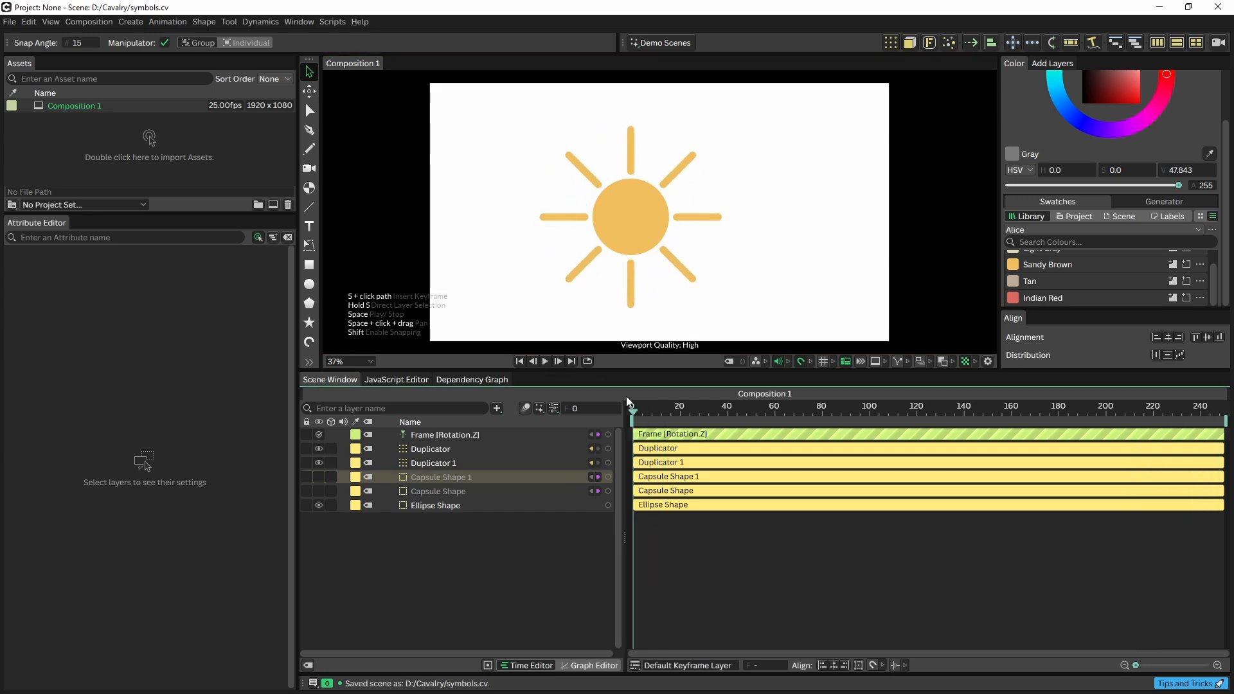
pyautogui.moveTo(478, 568); pyautogui.dragTo(427, 450)
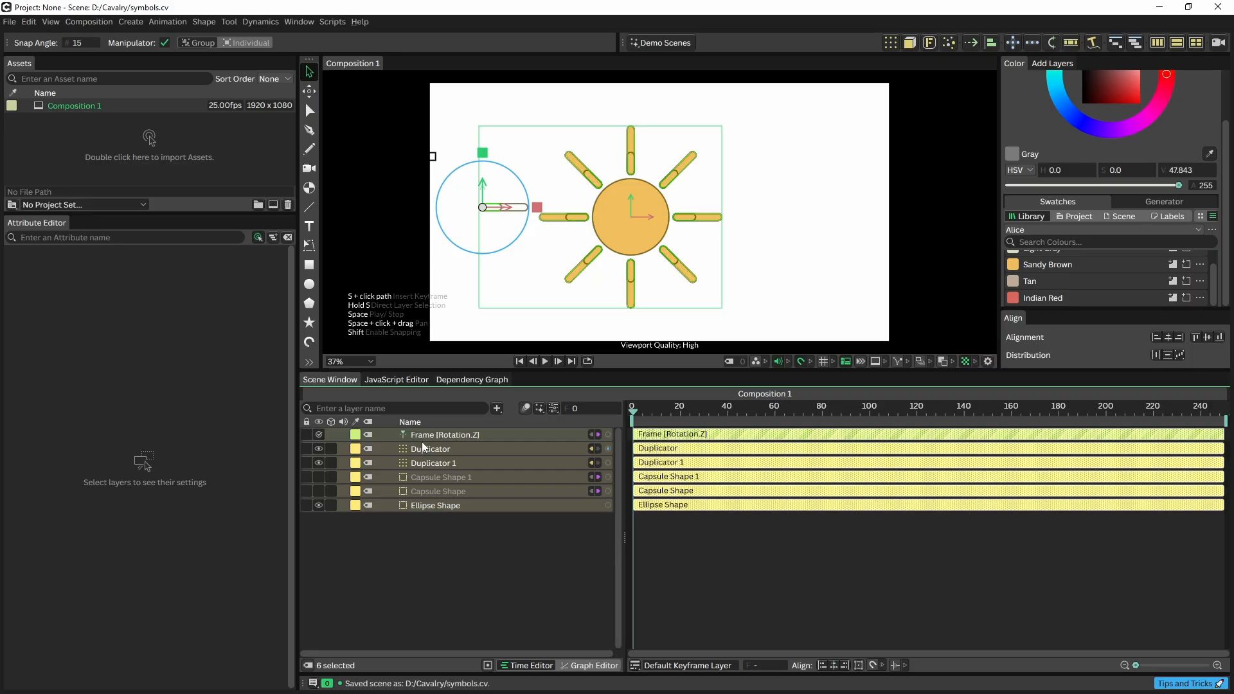
pyautogui.click(87, 21)
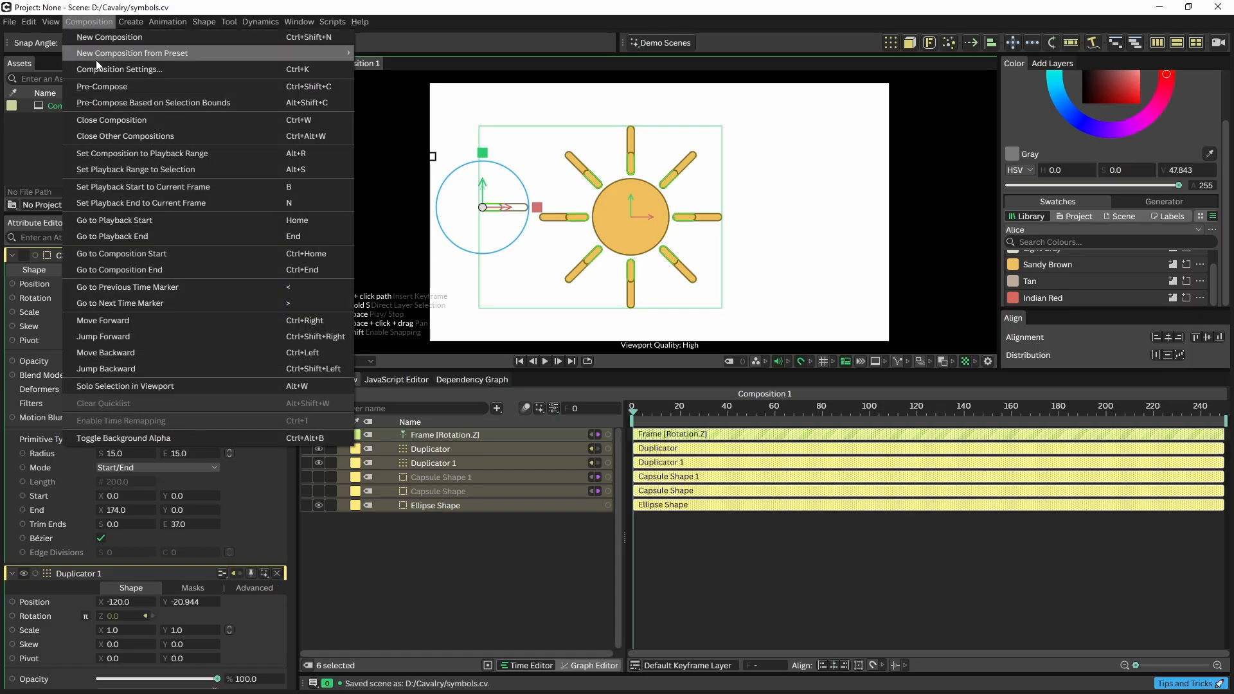
pyautogui.click(137, 103)
# Preview the sun animation inside Composition 2 and recolour its Ellipse Shape with the Tan swatch.
pyautogui.moveTo(90, 110)
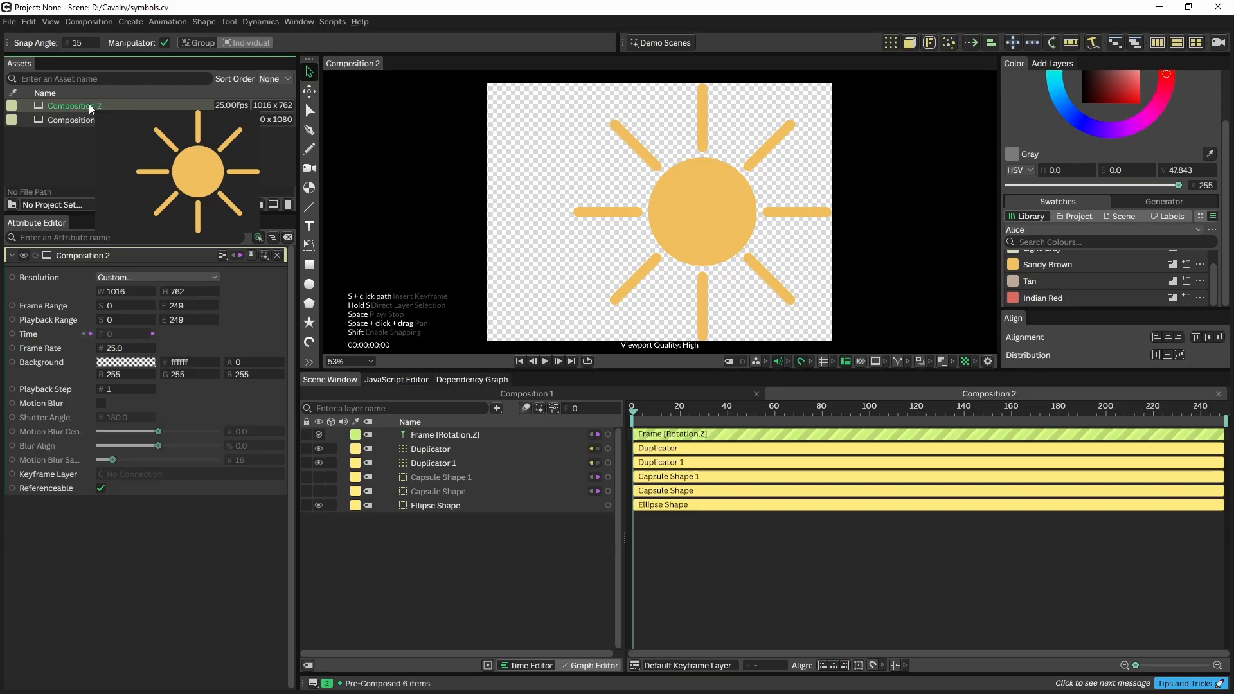
pyautogui.press('space')
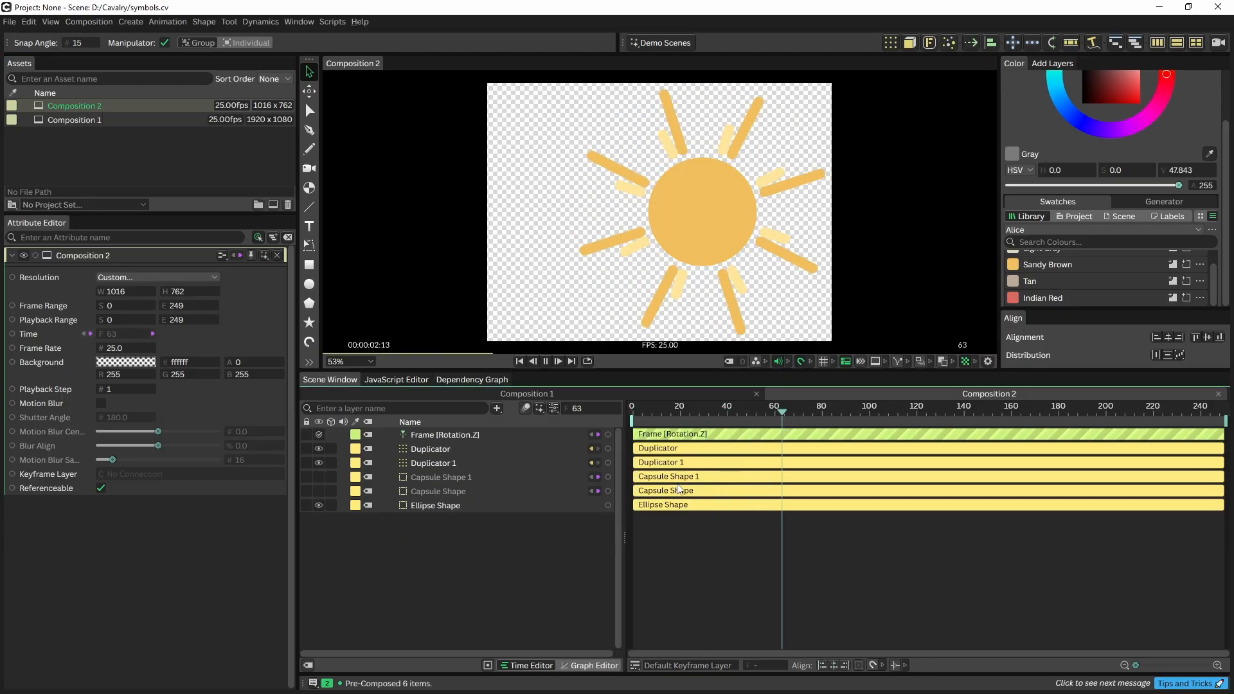
pyautogui.press('space')
pyautogui.click(442, 506)
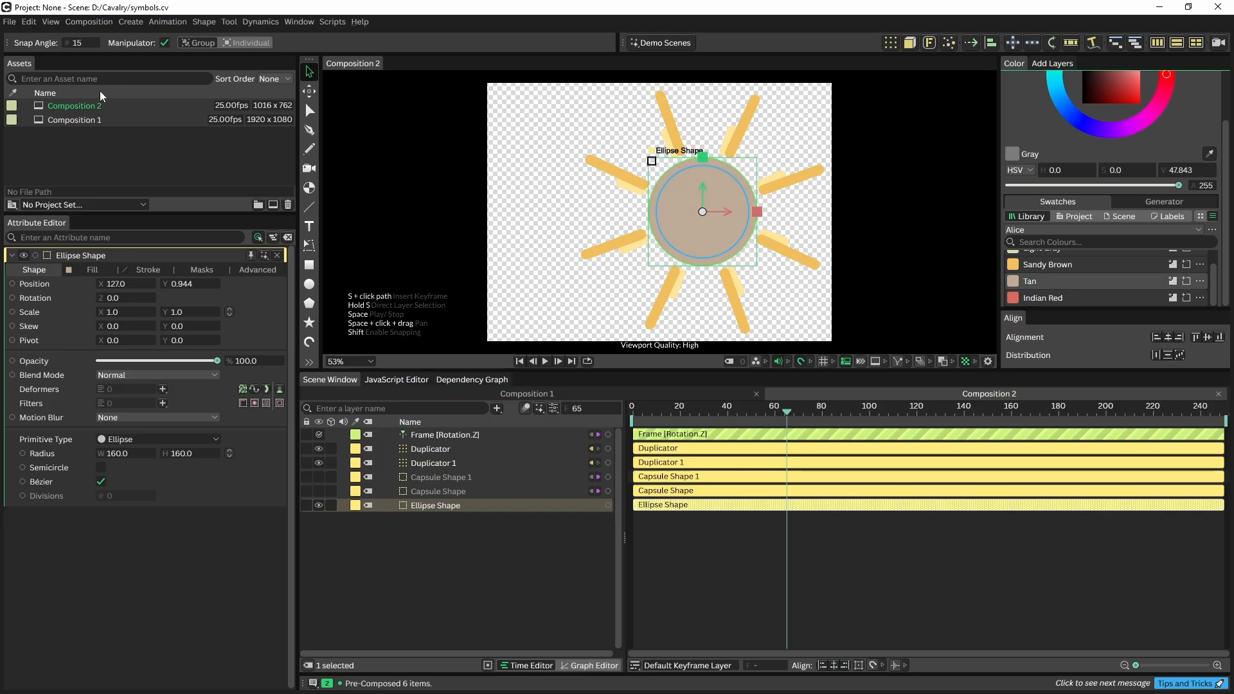
# Open Composition 1, go to frame 25 and move the nested Composition 2 layer up to about Y 78.
pyautogui.doubleClick(76, 122)
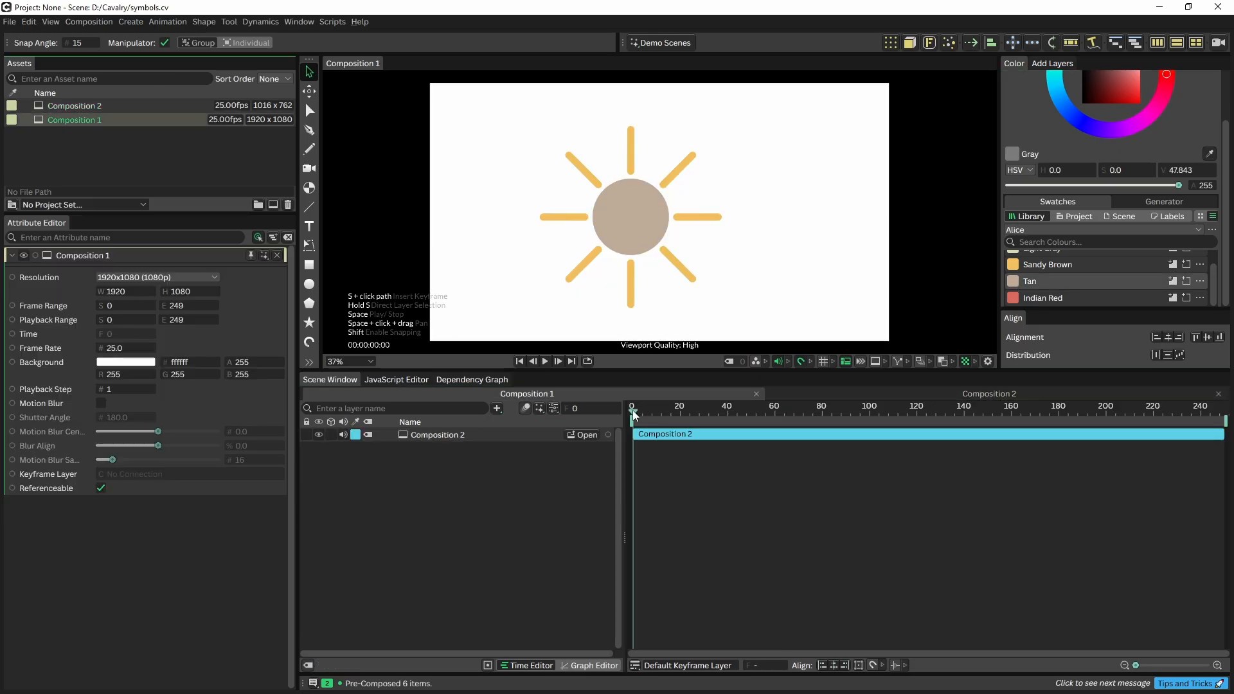
pyautogui.moveTo(633, 410); pyautogui.dragTo(692, 412)
pyautogui.click(410, 434)
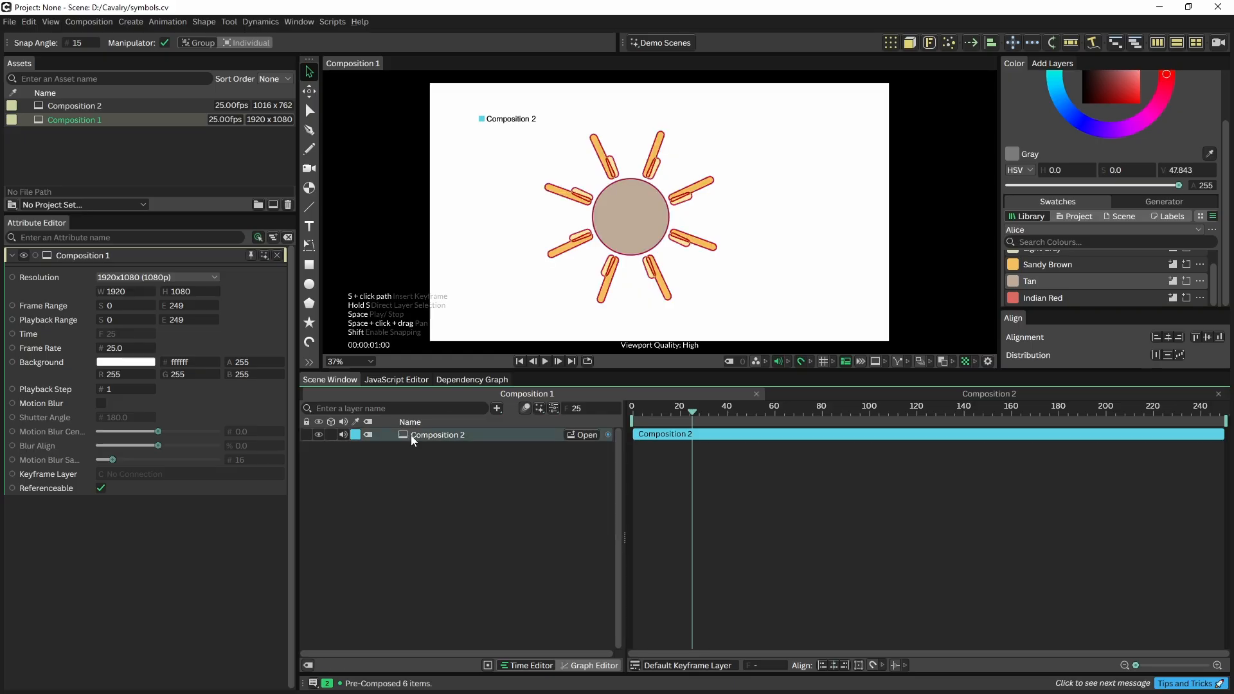
pyautogui.moveTo(603, 220); pyautogui.dragTo(605, 197)
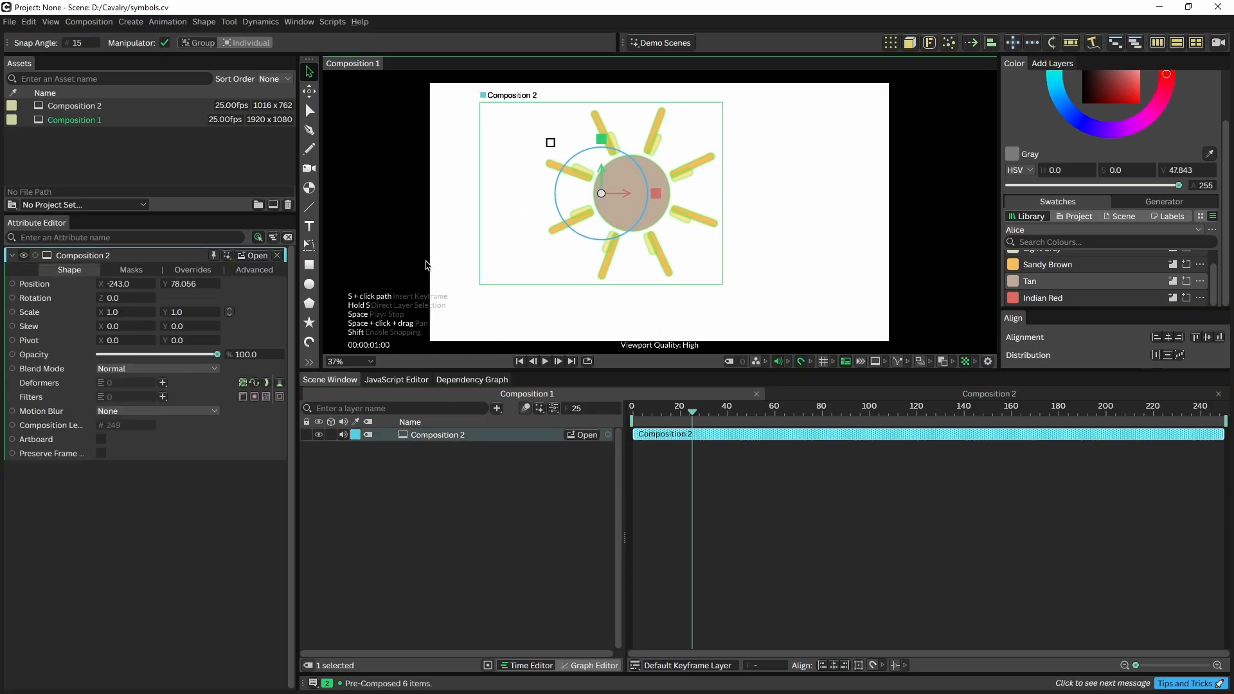
# Open Composition 2 and group all six of its sun layers.
pyautogui.doubleClick(84, 106)
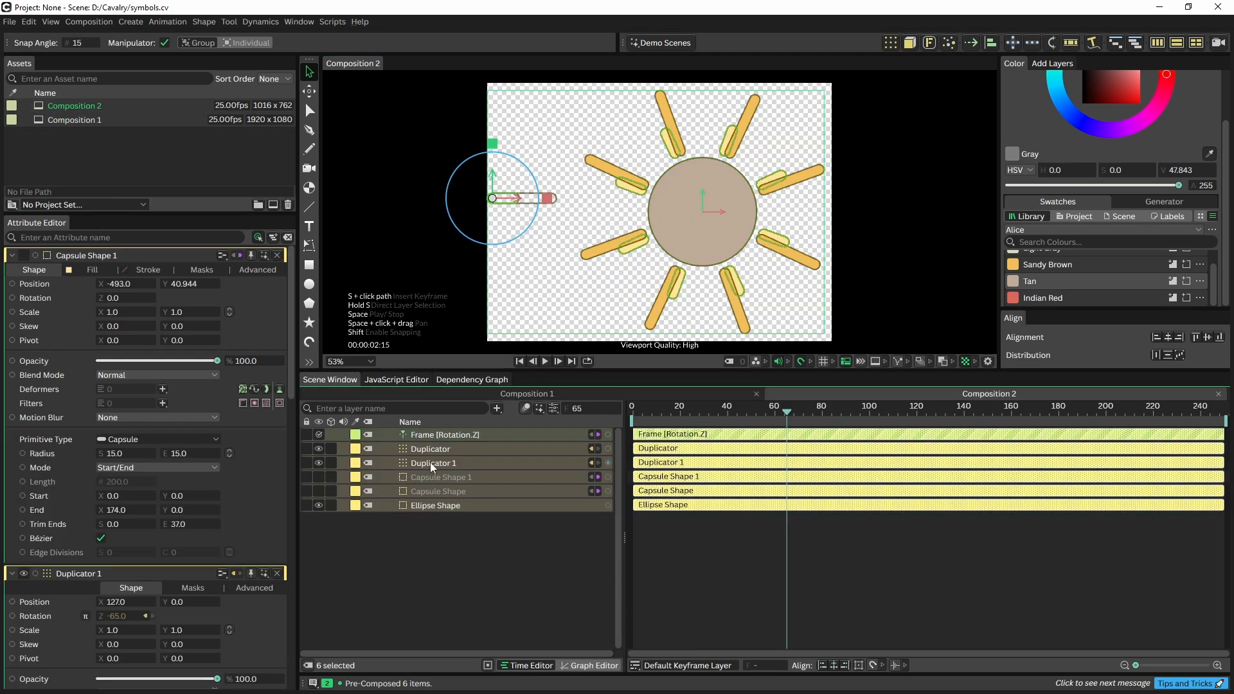
pyautogui.rightClick(430, 461)
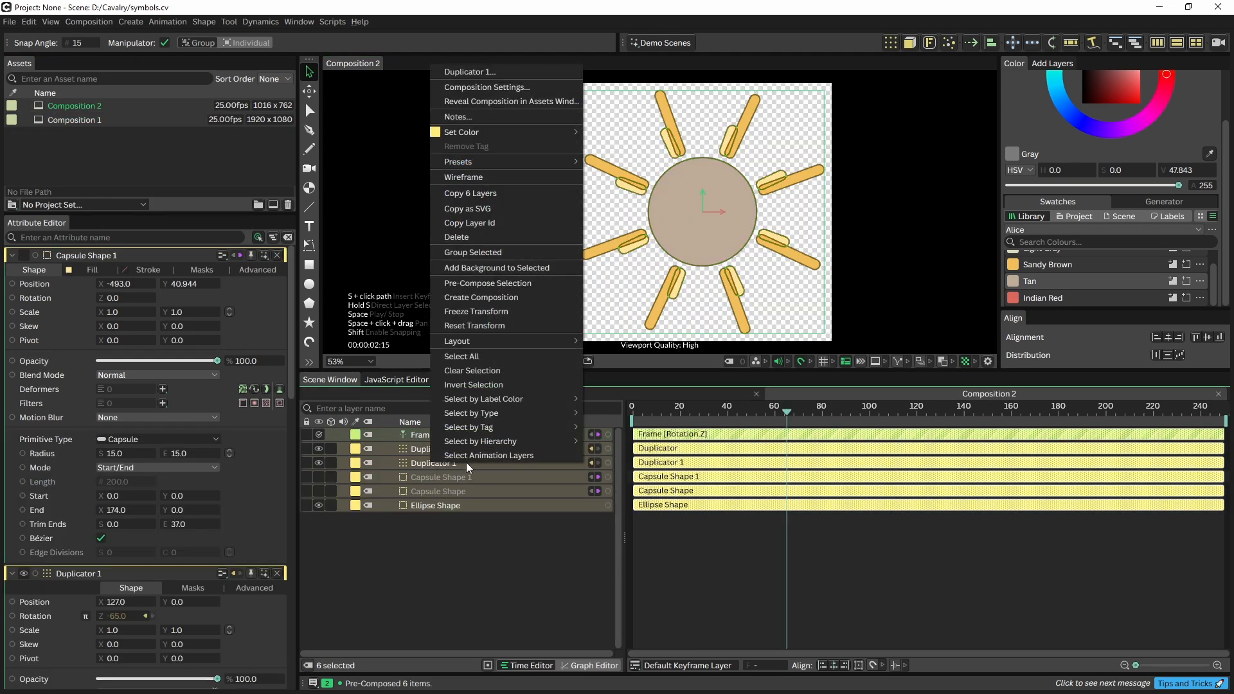
pyautogui.click(481, 253)
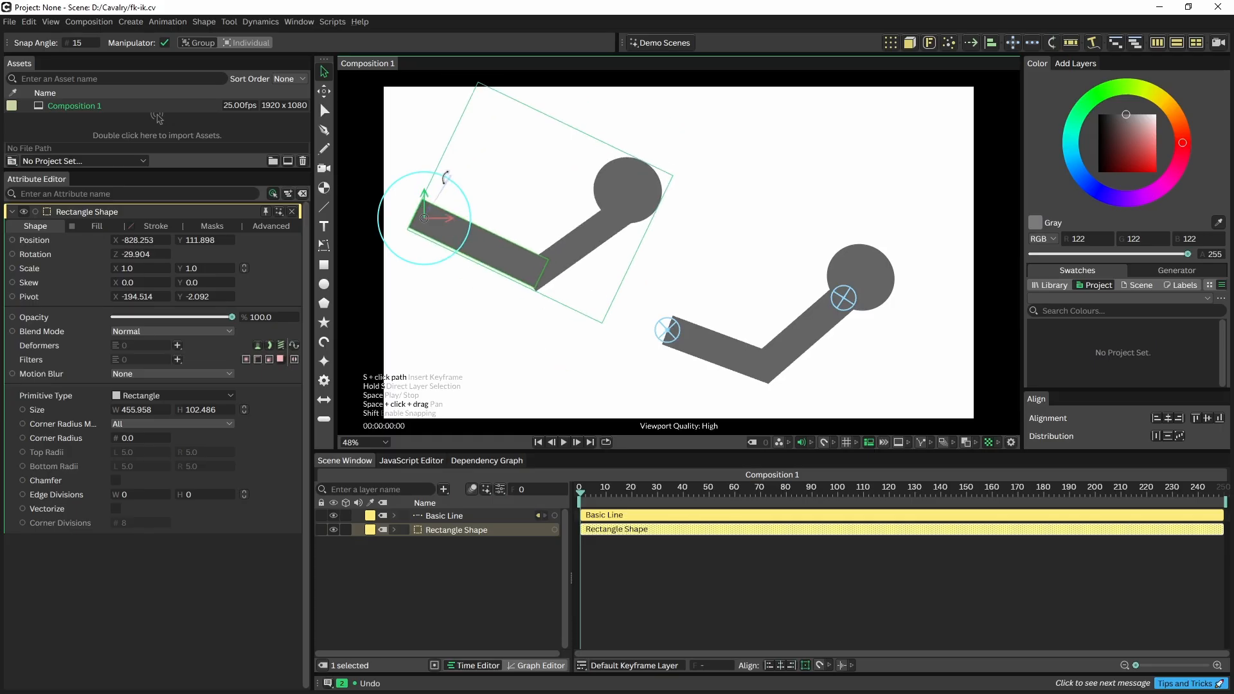
# Pose the upper arm by rotating its rectangle segments around their joints, and bend the lower arm by moving its goal control up and left.
pyautogui.click(595, 221)
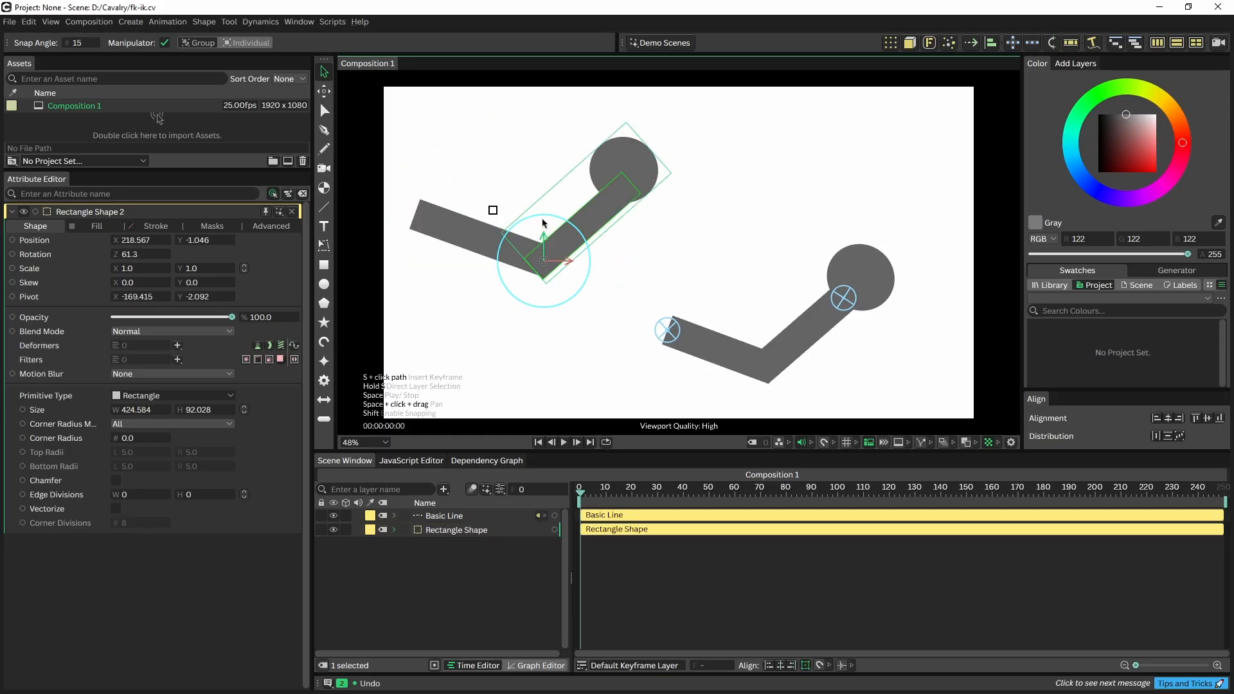
pyautogui.moveTo(543, 224); pyautogui.dragTo(543, 220)
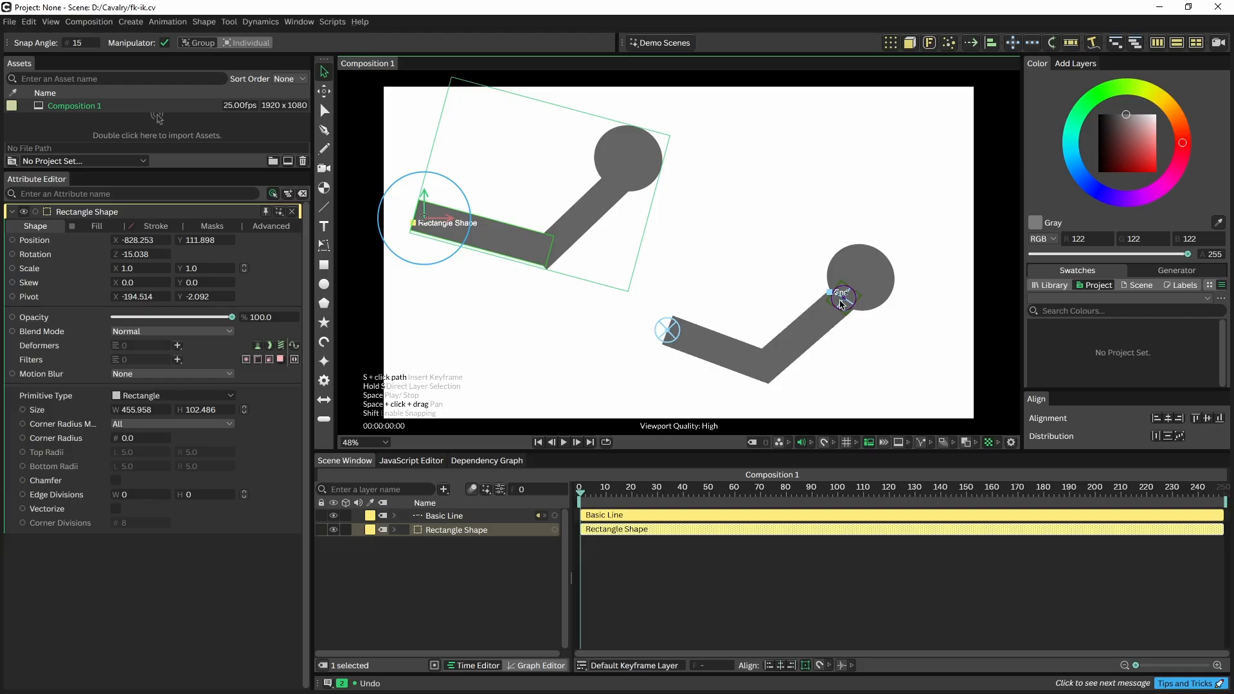
pyautogui.moveTo(844, 303); pyautogui.dragTo(804, 256)
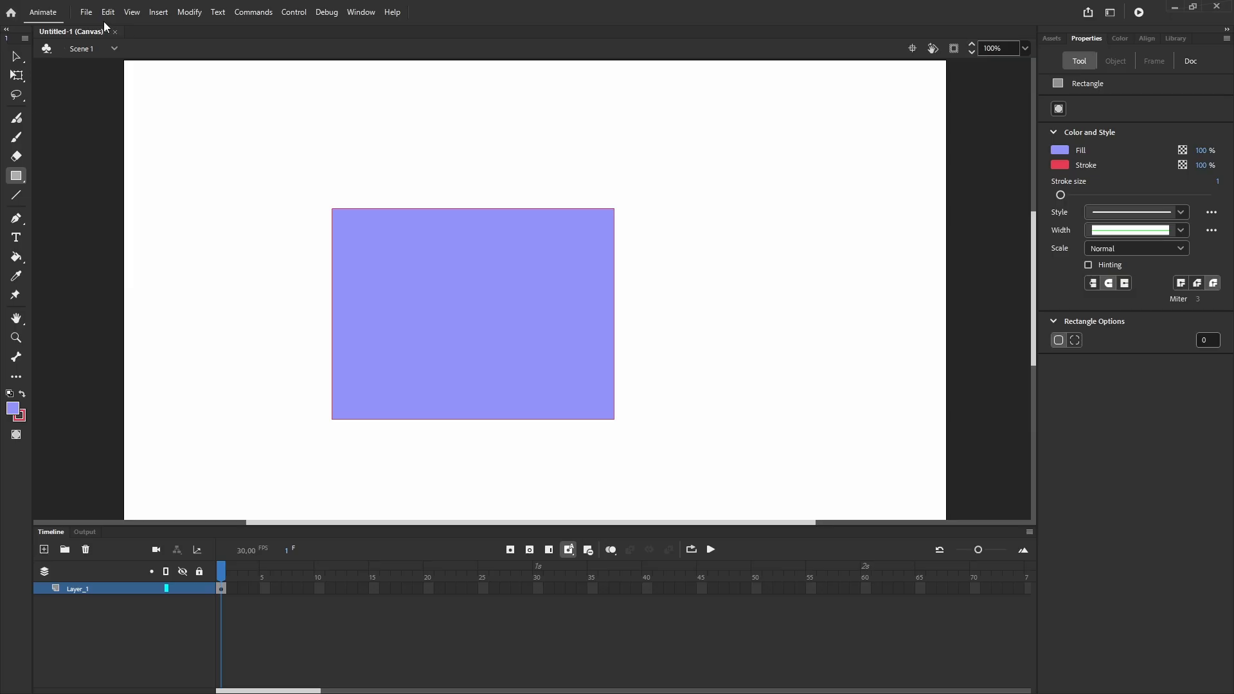
# Switch to Adobe Animate and open the publish settings of the canvas document containing the rectangle.
pyautogui.click(84, 13)
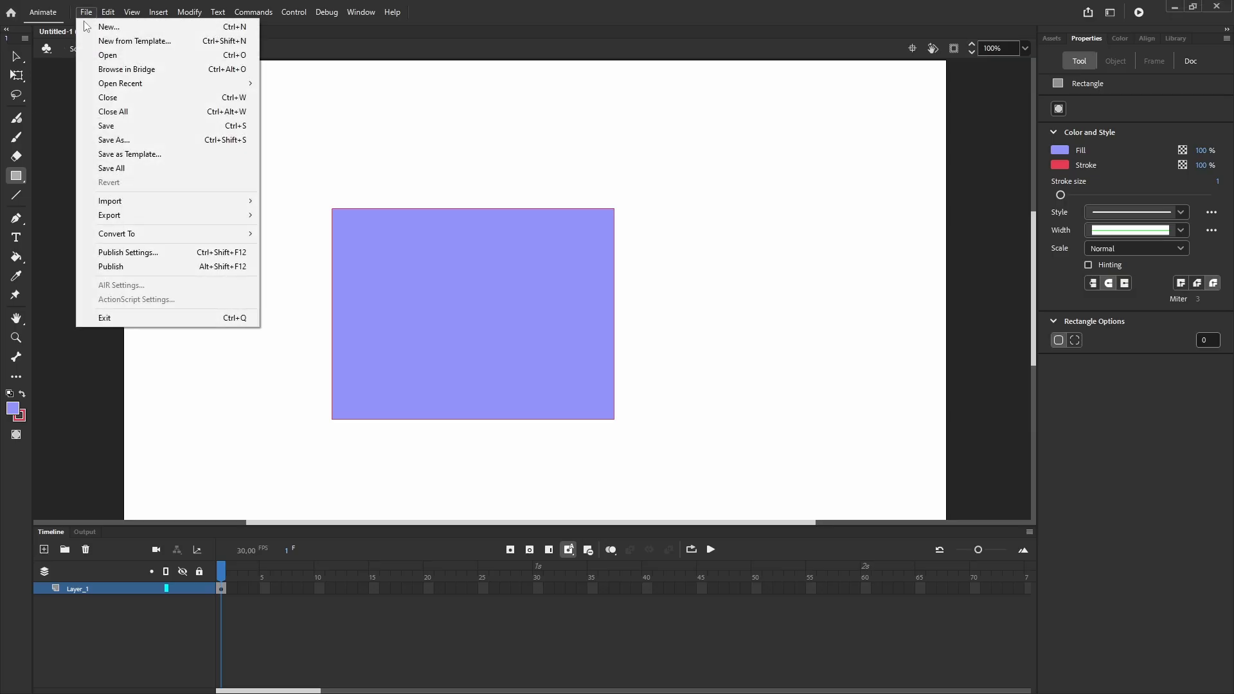
pyautogui.click(121, 253)
pyautogui.moveTo(434, 82); pyautogui.dragTo(517, 96)
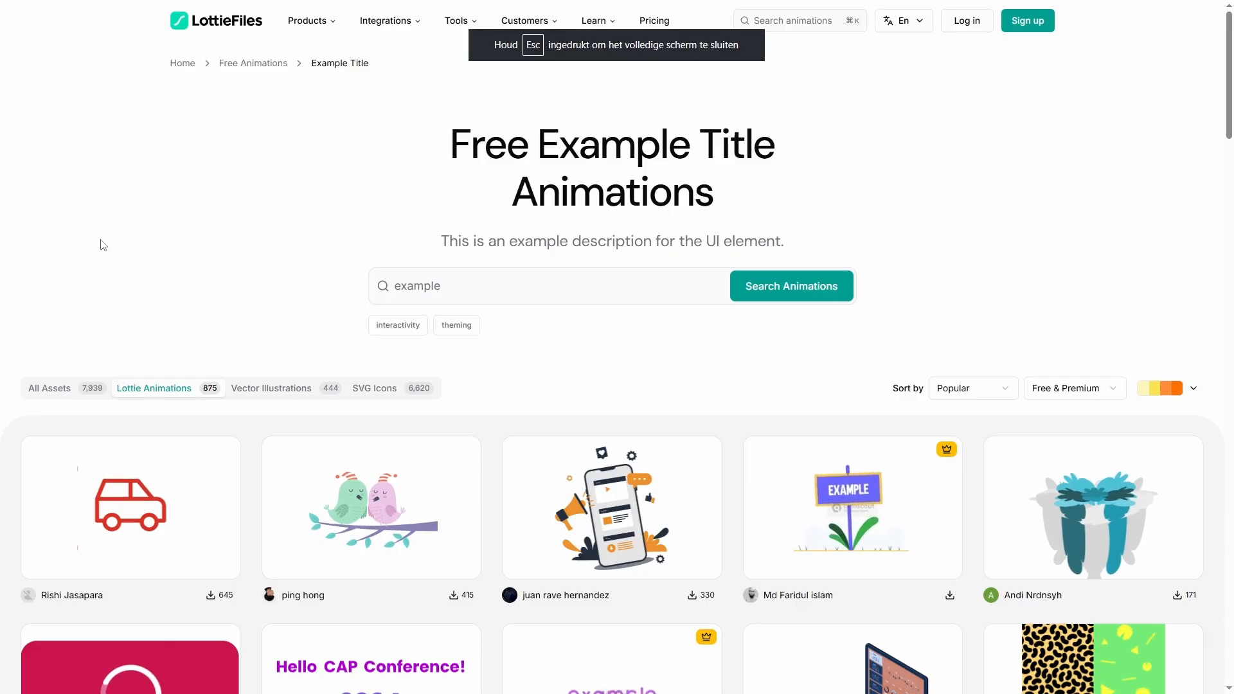
# Switch to the LottieFiles website and browse its free example animations.
pyautogui.scroll(-6, 103, 245)
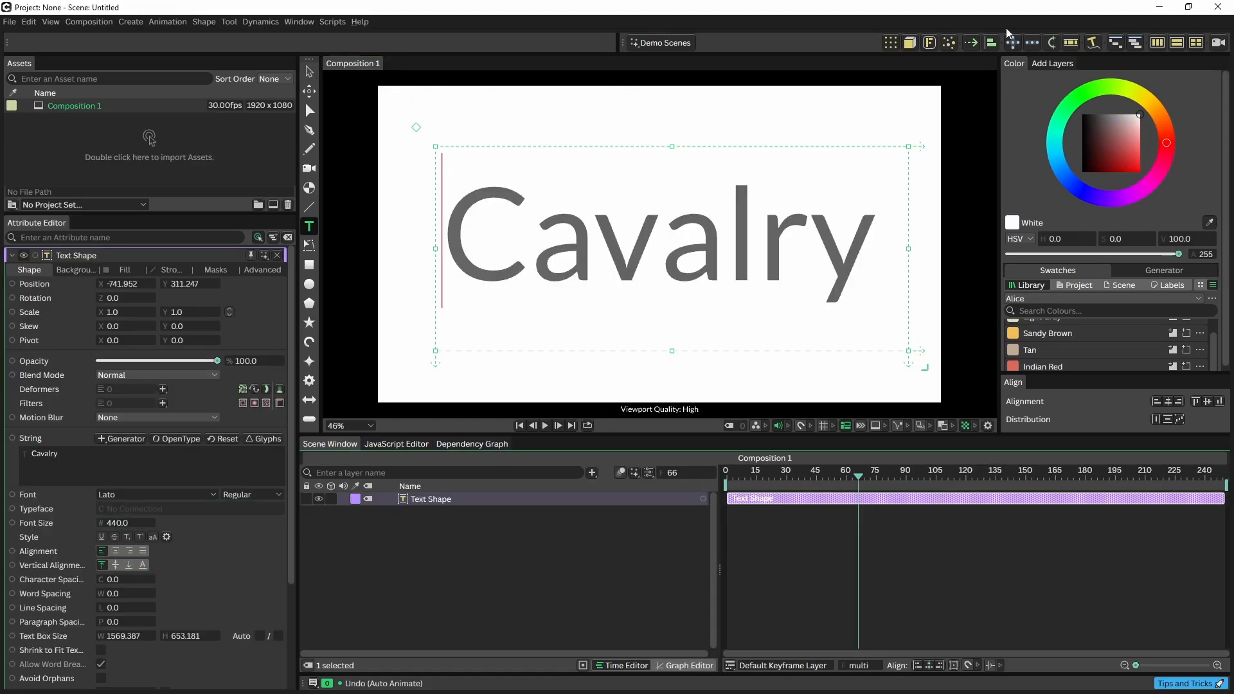
# Apply Auto-Animate to the "Cavalry" text in Cavalry and preview the effect from the first frame.
pyautogui.click(974, 43)
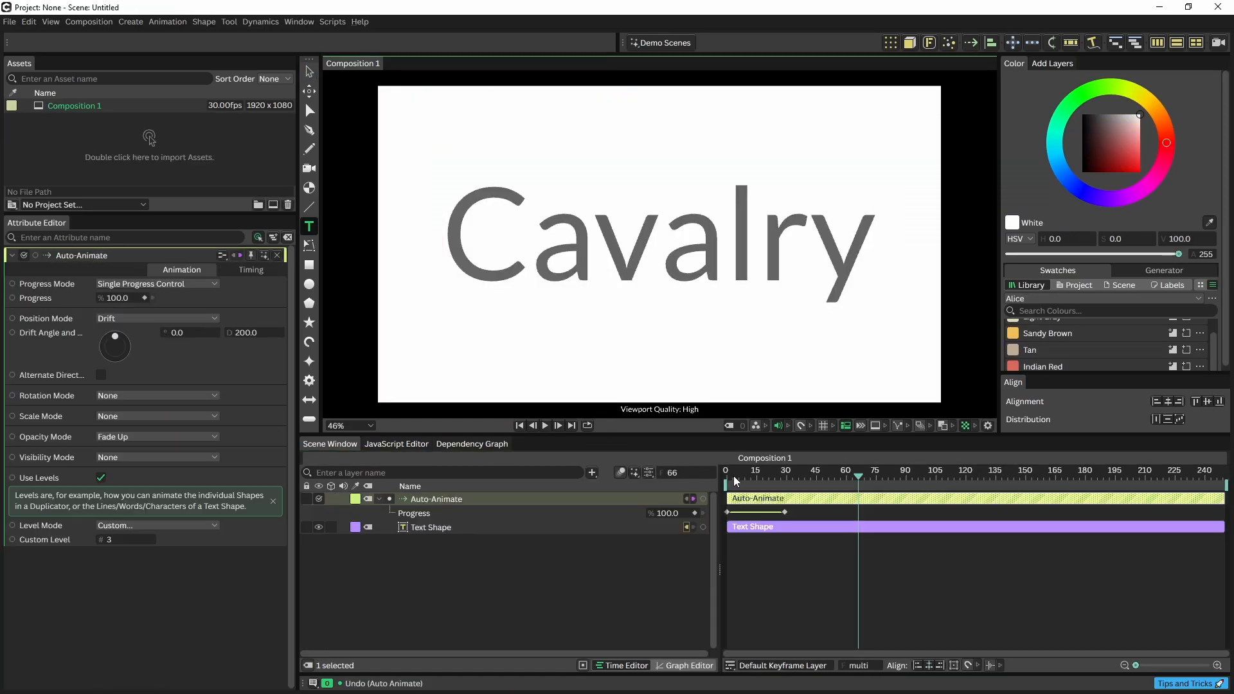
pyautogui.moveTo(735, 475); pyautogui.dragTo(595, 439)
pyautogui.click(547, 430)
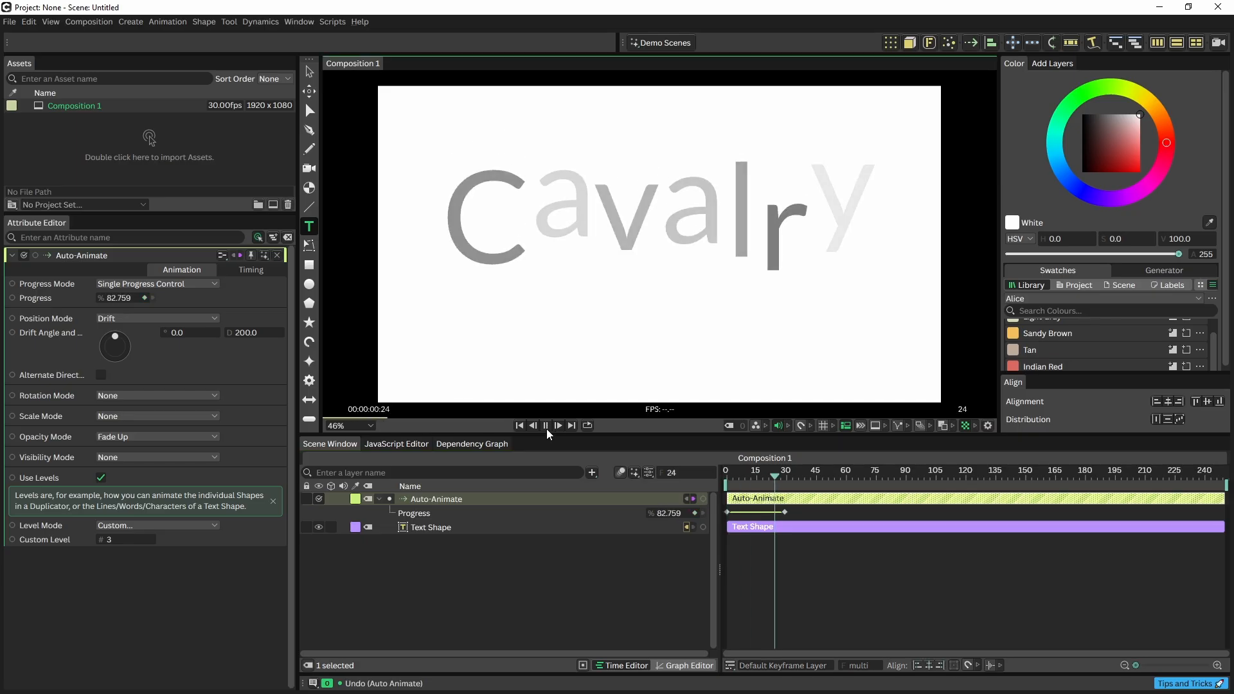
pyautogui.click(547, 430)
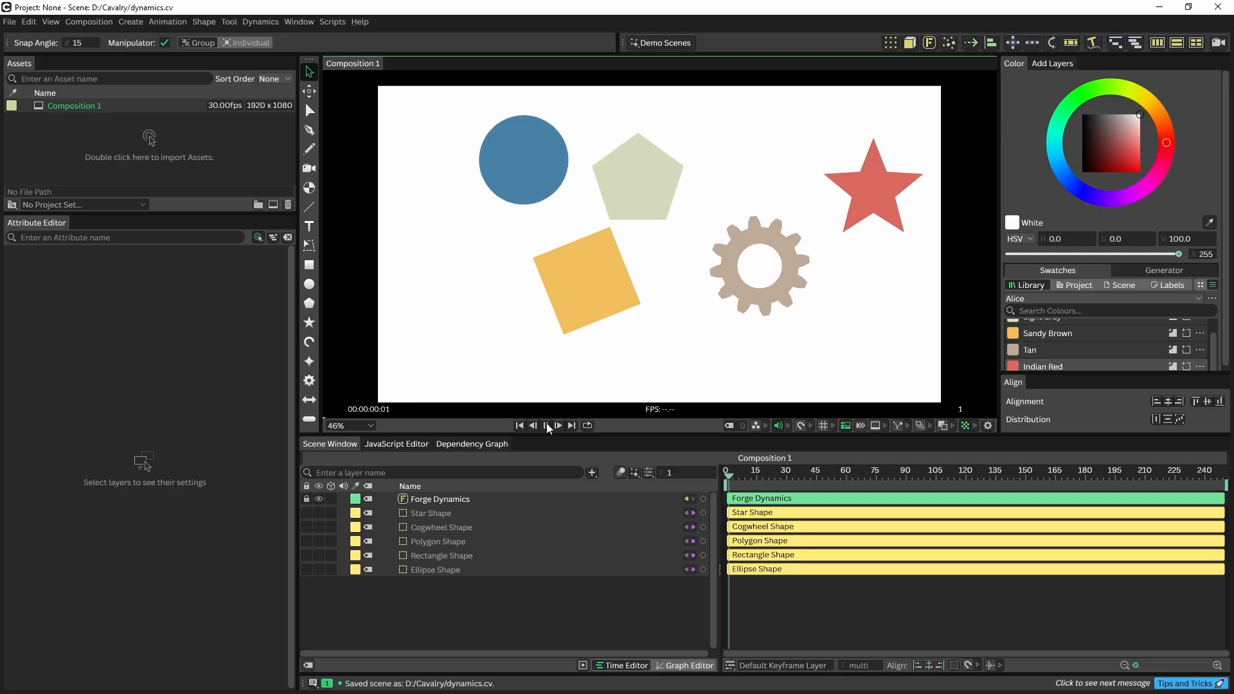
# Play the Forge Dynamics simulation of the five coloured shapes.
pyautogui.click(547, 426)
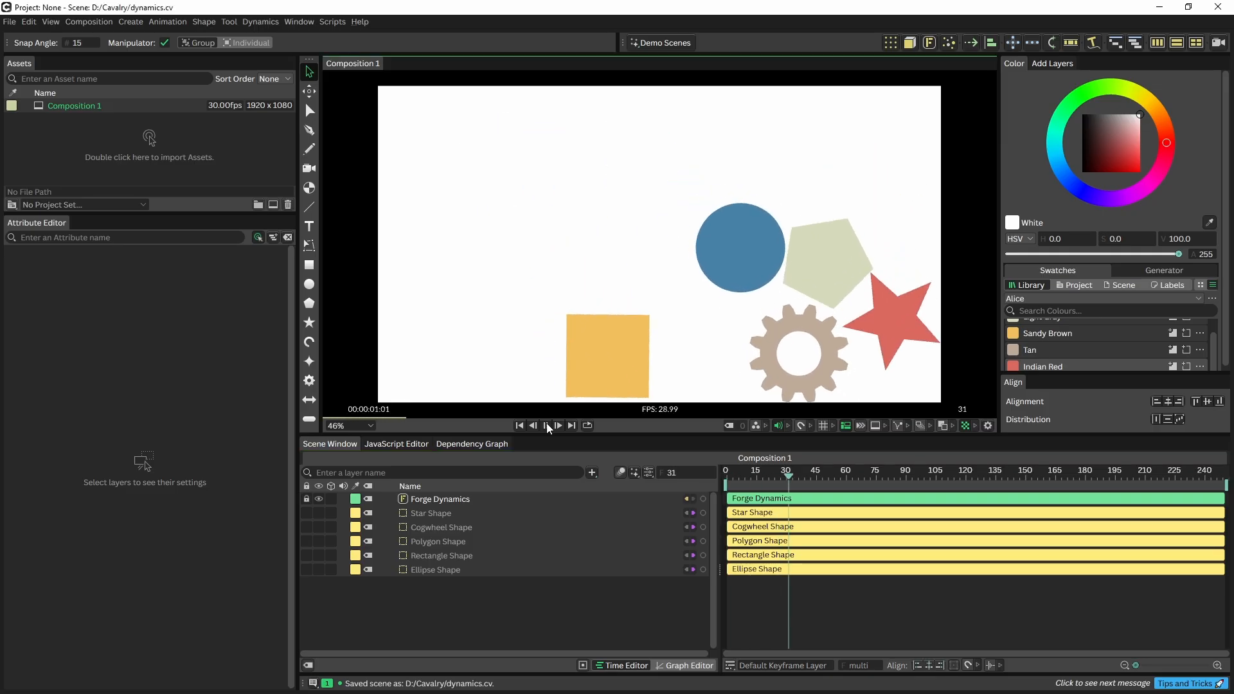